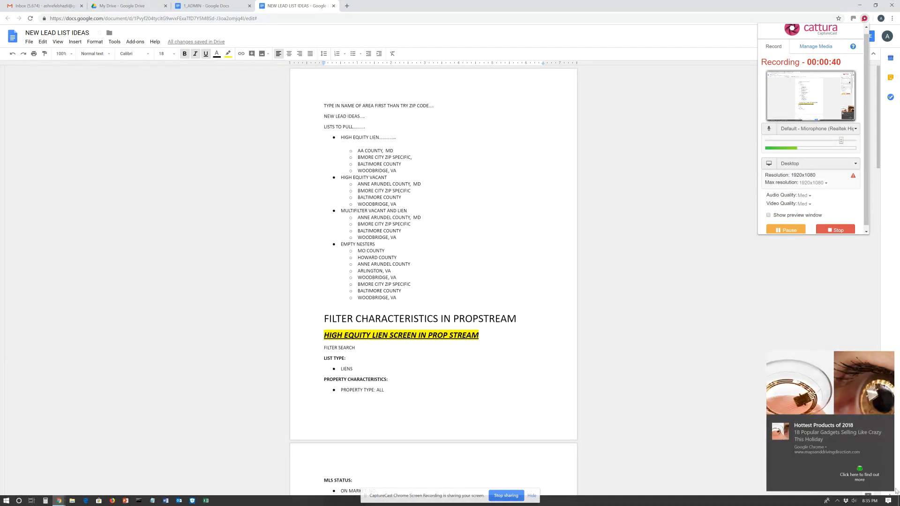
# Review the lead list categories in the document: high equity lien, high equity vacant, multifilter vacant and lien, and empty nesters
pyautogui.click(887, 421)
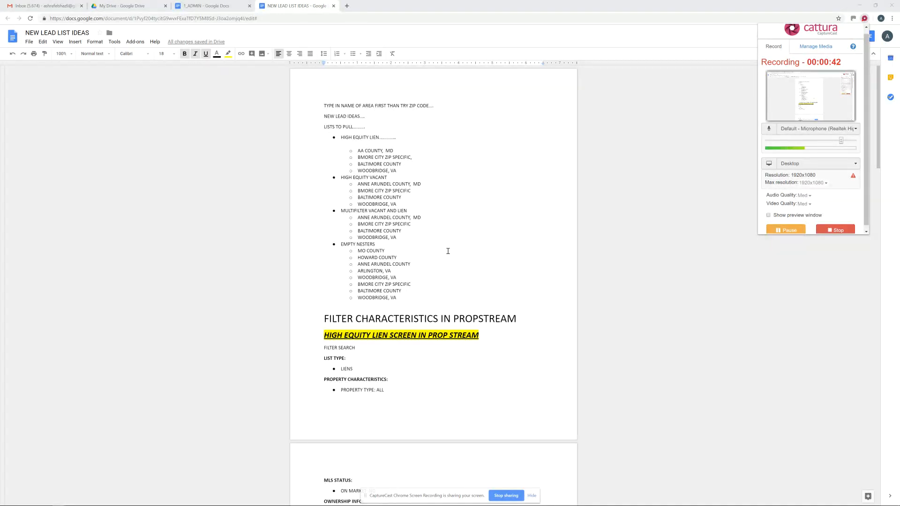
pyautogui.moveTo(324, 127); pyautogui.dragTo(424, 137)
pyautogui.click(342, 177)
pyautogui.moveTo(342, 178); pyautogui.dragTo(412, 184)
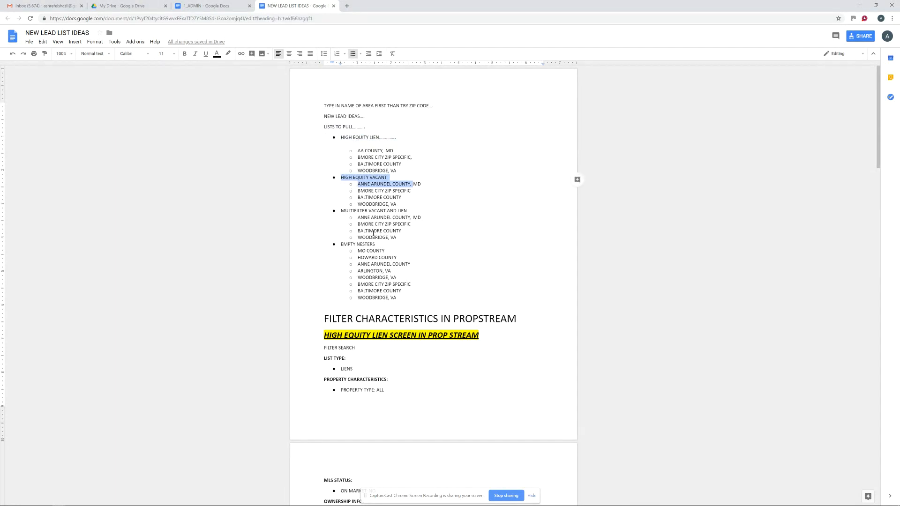
pyautogui.moveTo(340, 215); pyautogui.dragTo(432, 213)
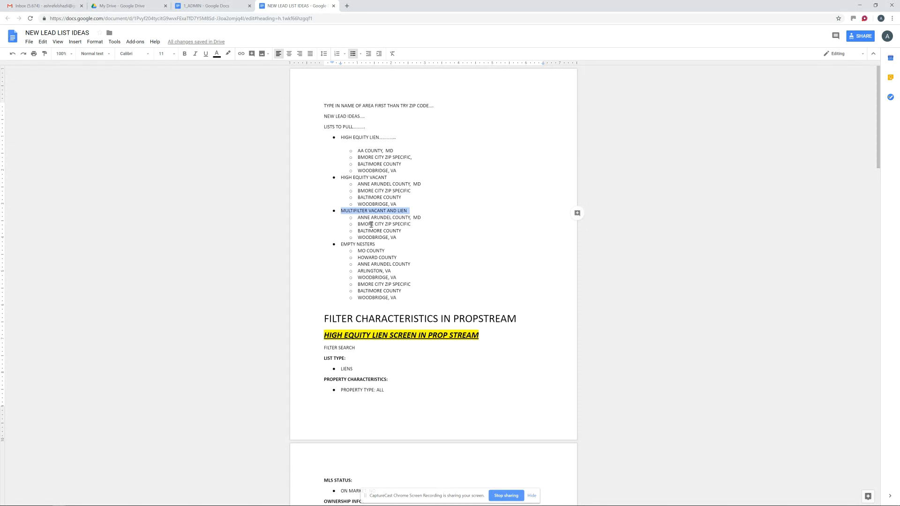
pyautogui.moveTo(339, 244); pyautogui.dragTo(384, 243)
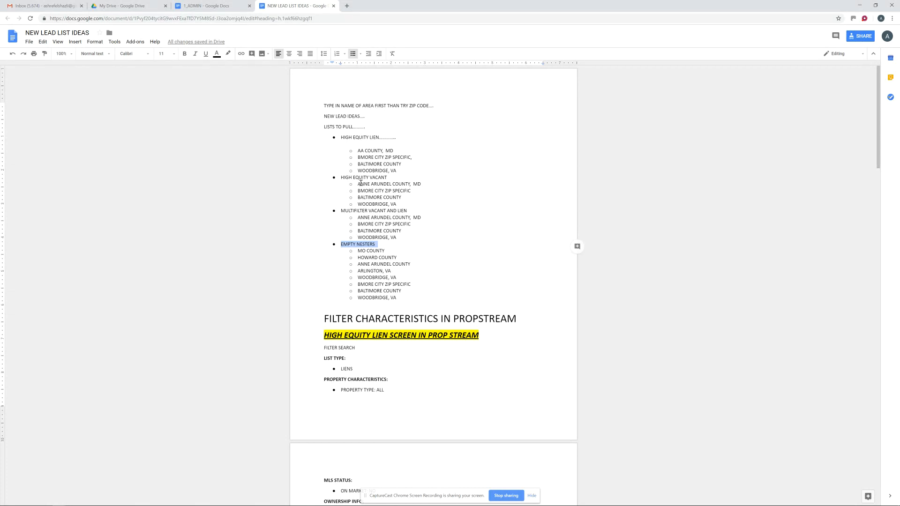
# Shrink the document window, then load propstream.com in the other browser window and log in to PropStream
pyautogui.click(874, 5)
pyautogui.moveTo(614, 61); pyautogui.dragTo(181, 53)
pyautogui.click(206, 64)
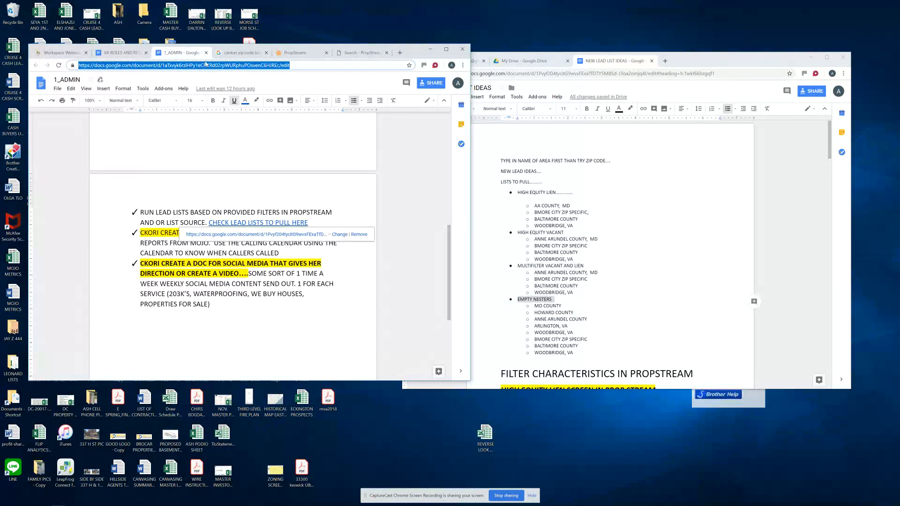
pyautogui.write('propstream.com')
pyautogui.press('Return')
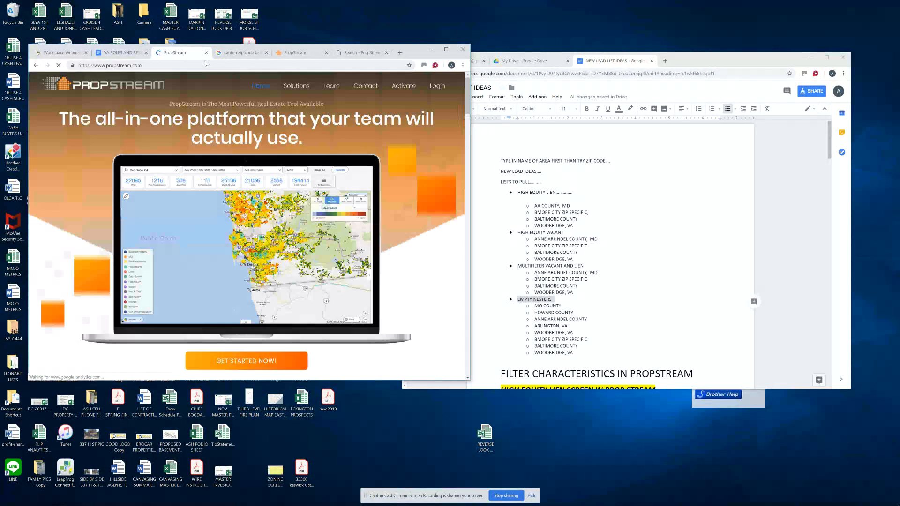
pyautogui.click(435, 86)
pyautogui.click(250, 285)
# Arrange the NEW LEAD LIST IDEAS document and the PropStream window side by side on the desktop
pyautogui.moveTo(738, 56); pyautogui.dragTo(793, 47)
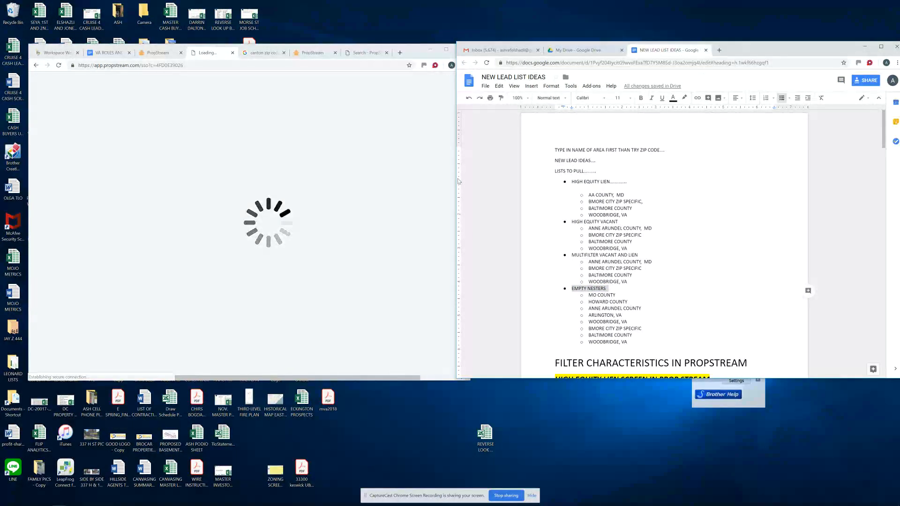
pyautogui.moveTo(455, 181); pyautogui.dragTo(481, 178)
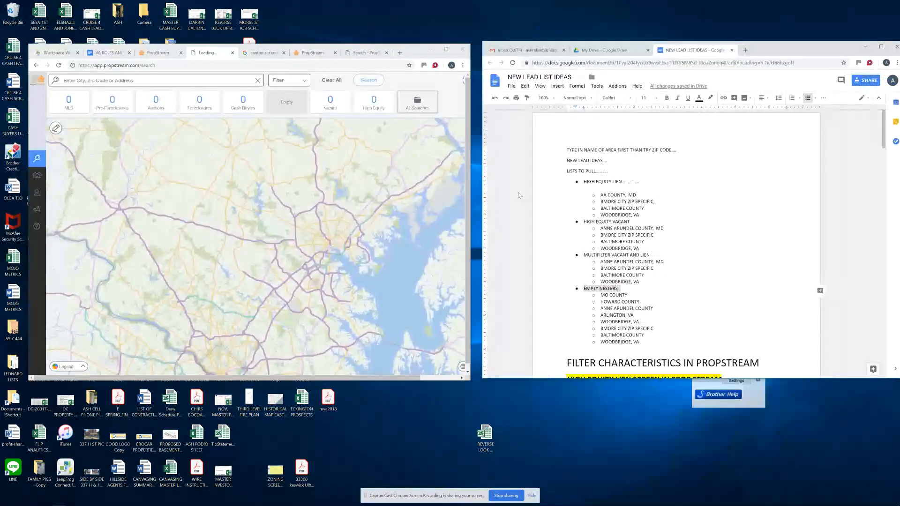
pyautogui.click(634, 195)
pyautogui.moveTo(655, 207); pyautogui.dragTo(595, 190)
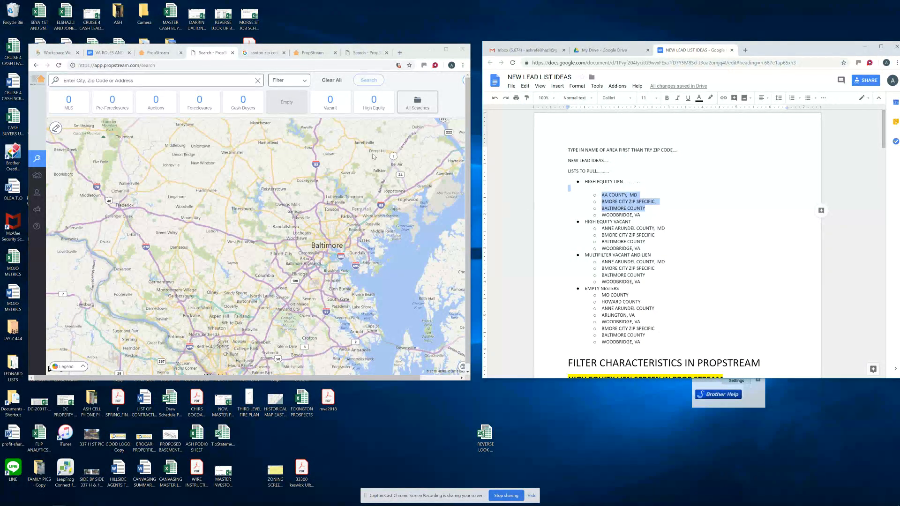
pyautogui.moveTo(418, 51); pyautogui.dragTo(423, 52)
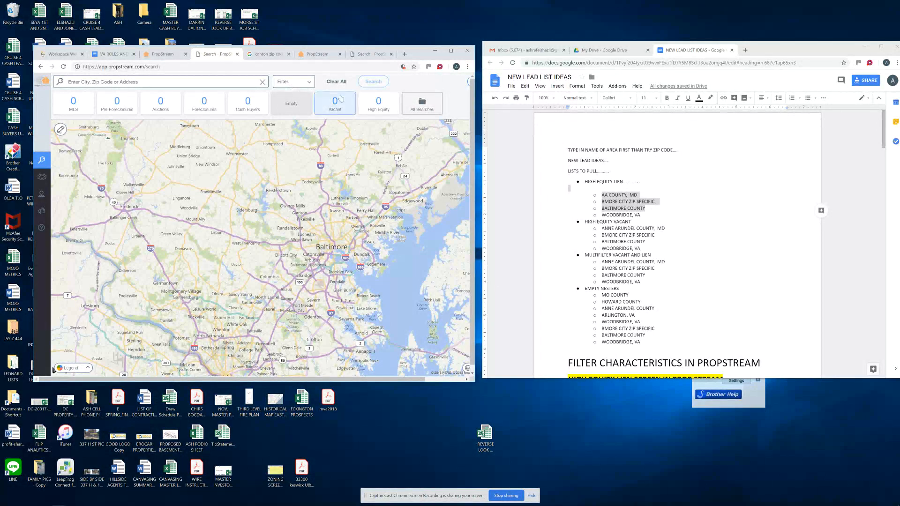
# Open the list of all saved searches in PropStream and look through its entries
pyautogui.click(419, 110)
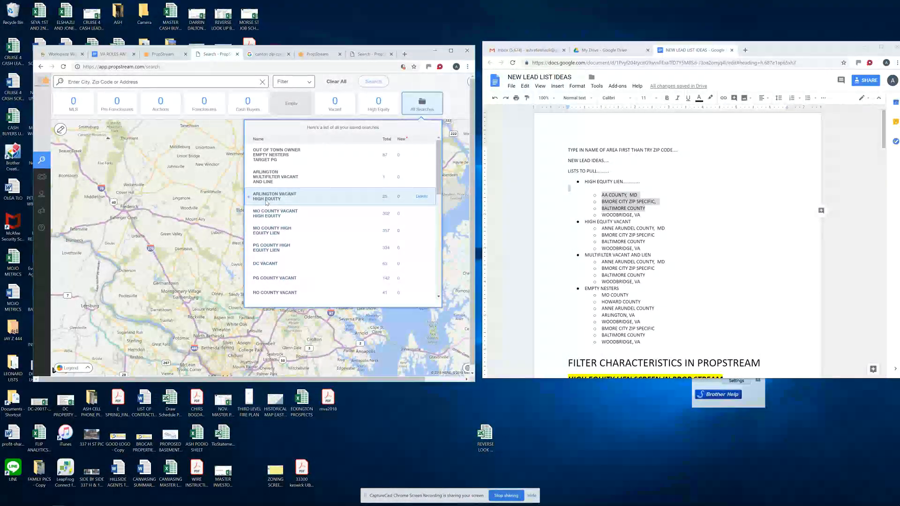
pyautogui.scroll(-2, 278, 208)
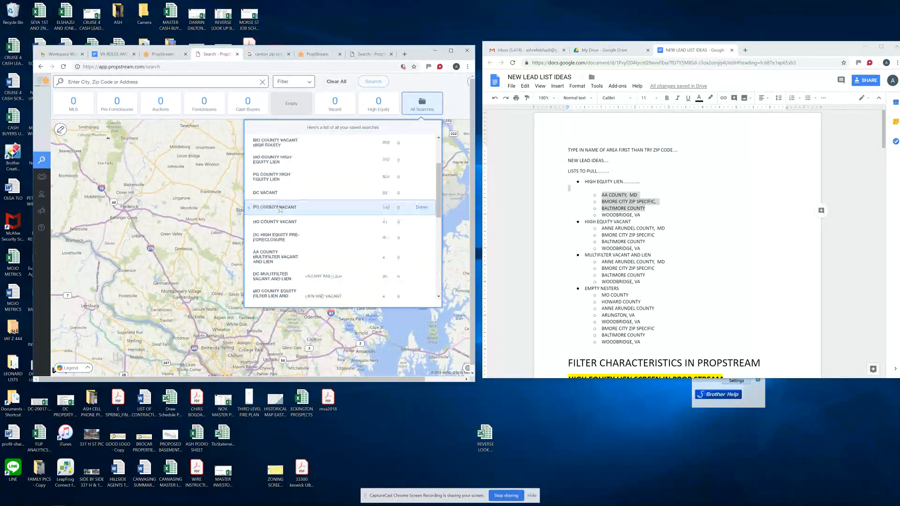
pyautogui.scroll(-1, 280, 209)
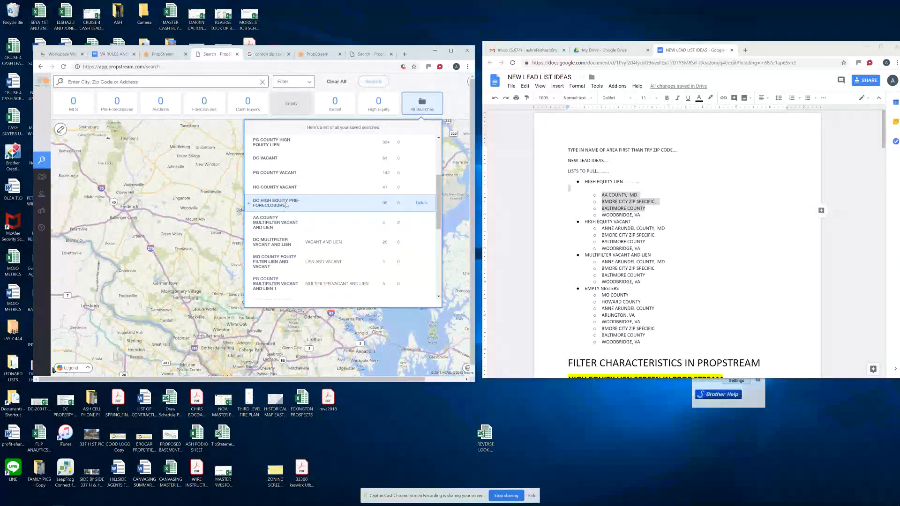
pyautogui.scroll(3, 287, 201)
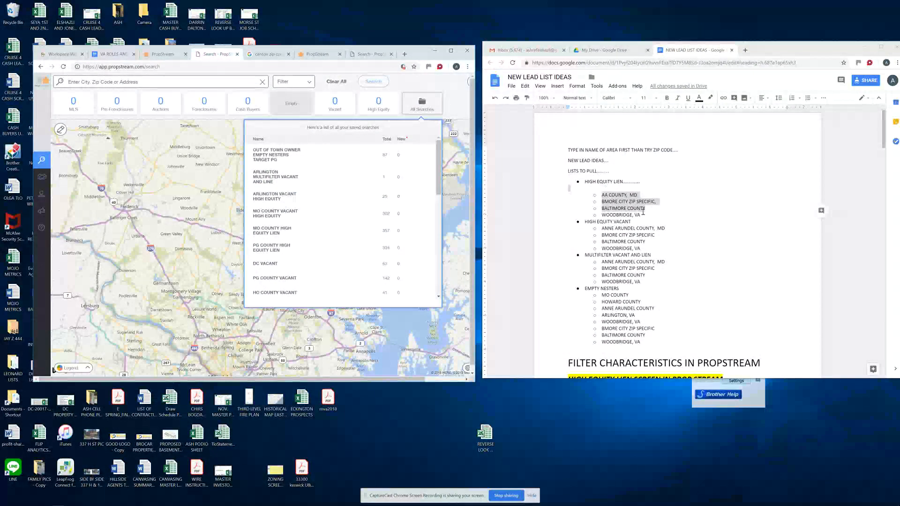
# Read the filter characteristics for the high equity lien screen in the document and return to the lists to pull
pyautogui.scroll(-3, 643, 211)
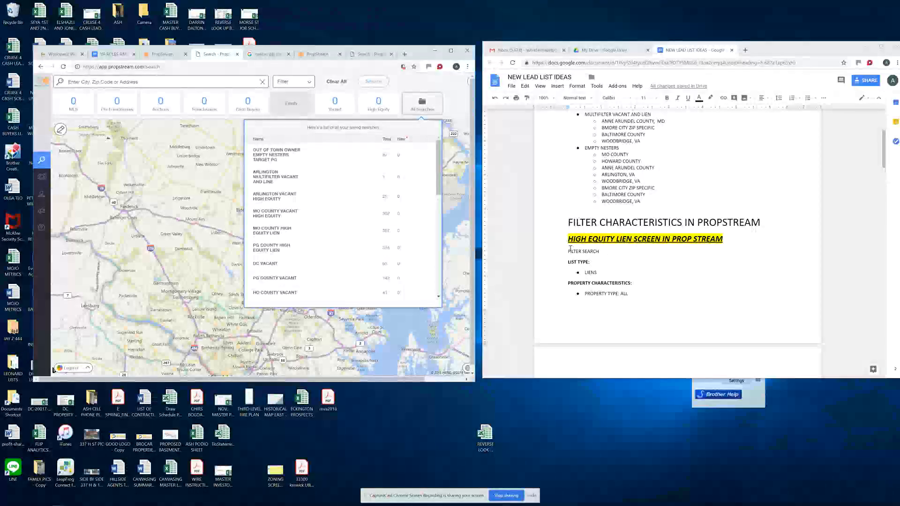
pyautogui.scroll(-2, 570, 249)
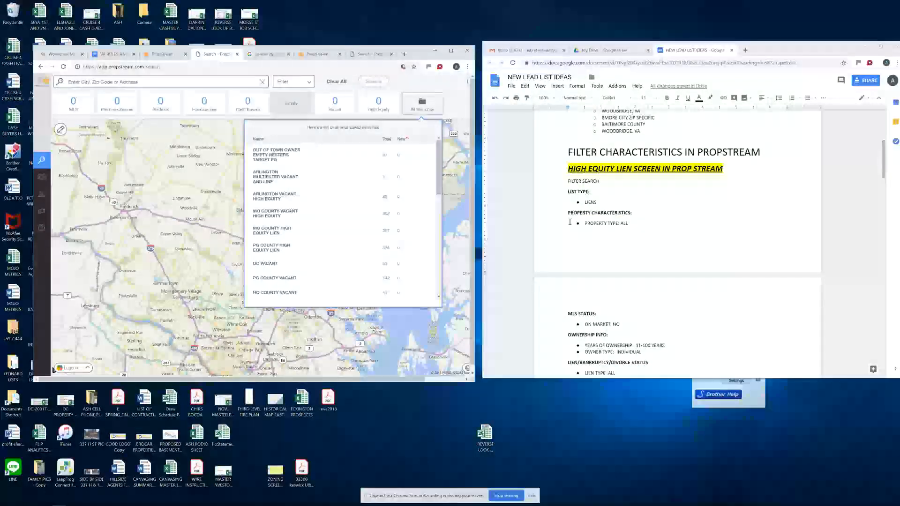
pyautogui.moveTo(564, 191); pyautogui.dragTo(570, 128)
pyautogui.scroll(-3, 623, 321)
pyautogui.scroll(2, 570, 128)
pyautogui.click(621, 273)
pyautogui.scroll(-1, 617, 260)
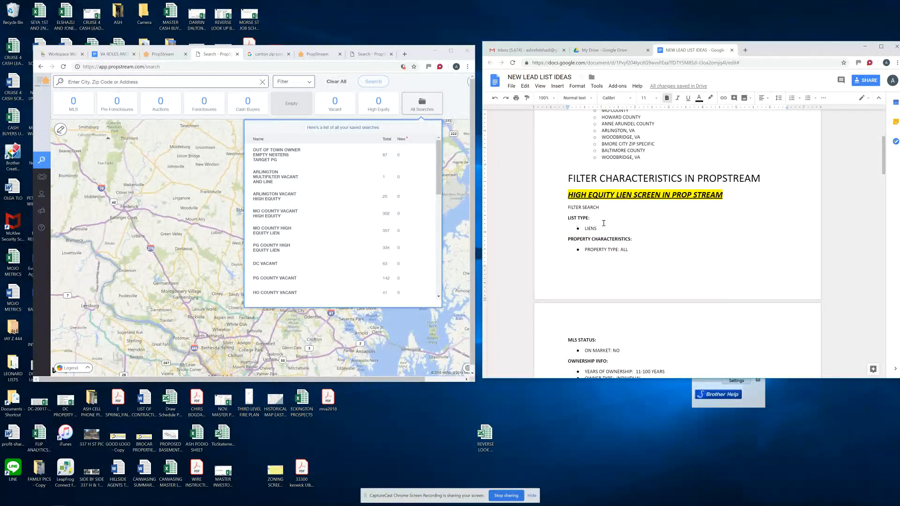
pyautogui.scroll(1, 603, 223)
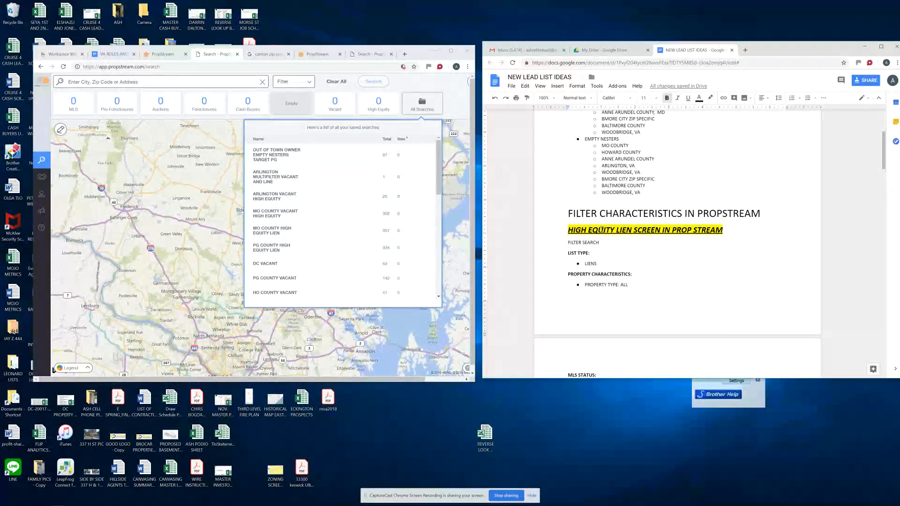
pyautogui.scroll(3, 601, 229)
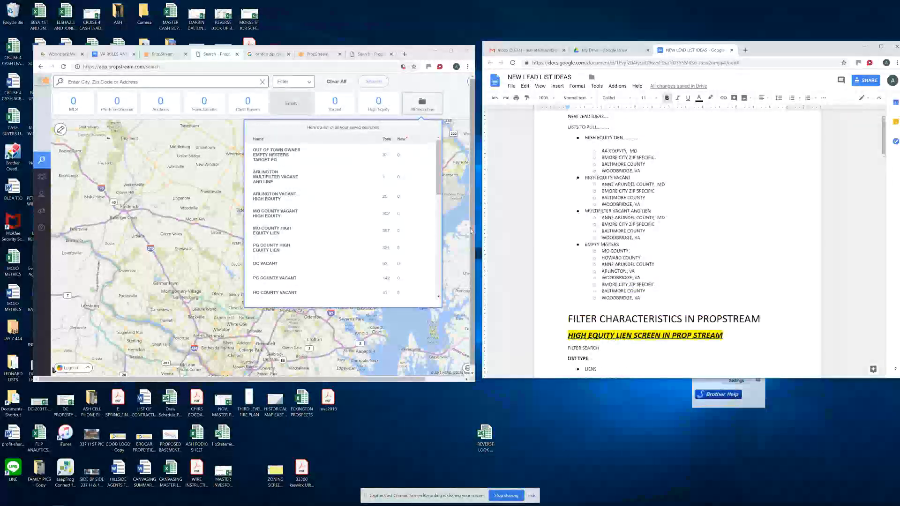
pyautogui.scroll(1, 588, 199)
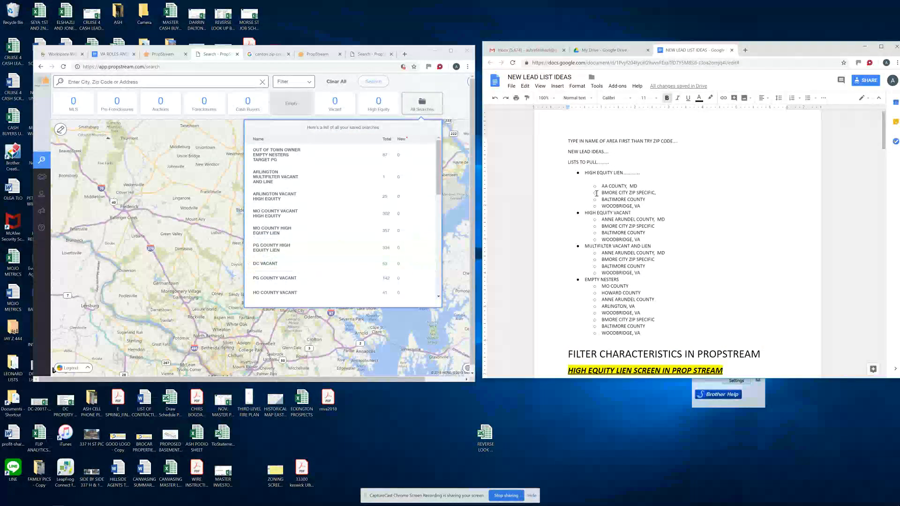
# Highlight the high equity lien entry in the document and load the saved search MO COUNTY HIGH EQUITY LIEN
pyautogui.moveTo(586, 173); pyautogui.dragTo(641, 177)
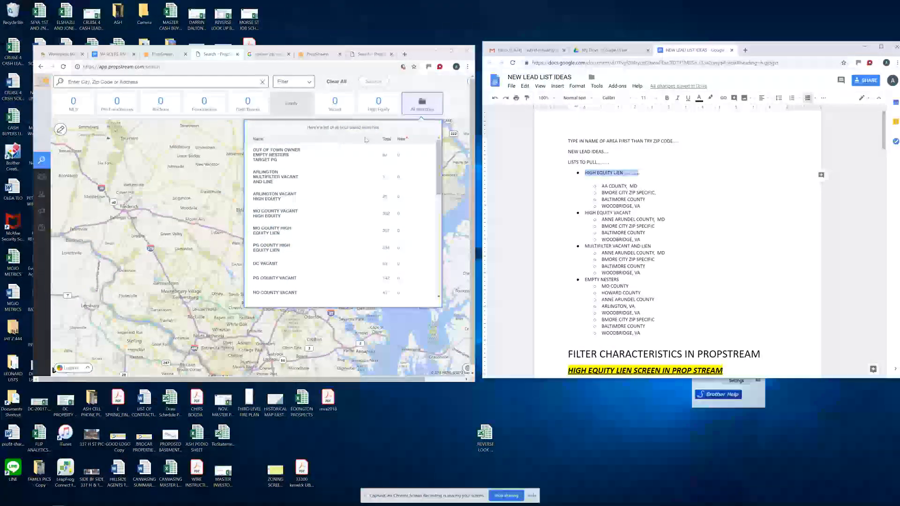
pyautogui.click(421, 107)
pyautogui.click(420, 110)
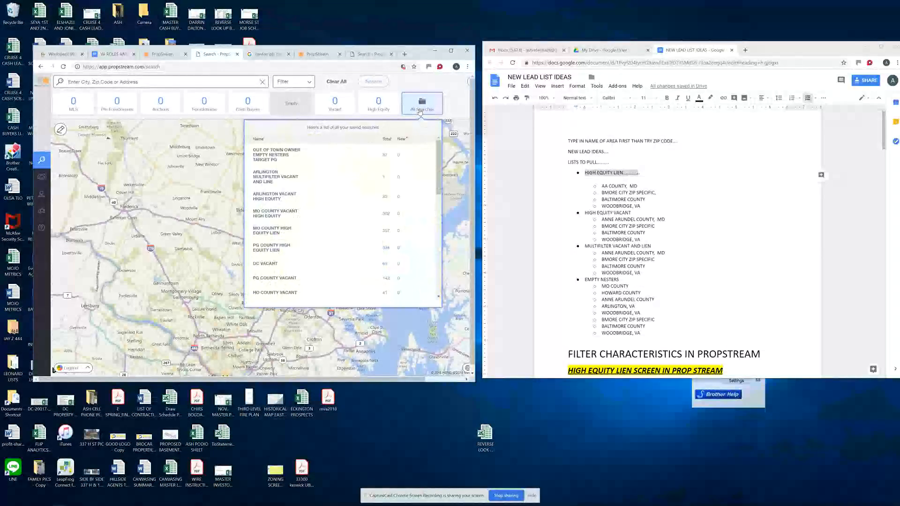
pyautogui.click(276, 233)
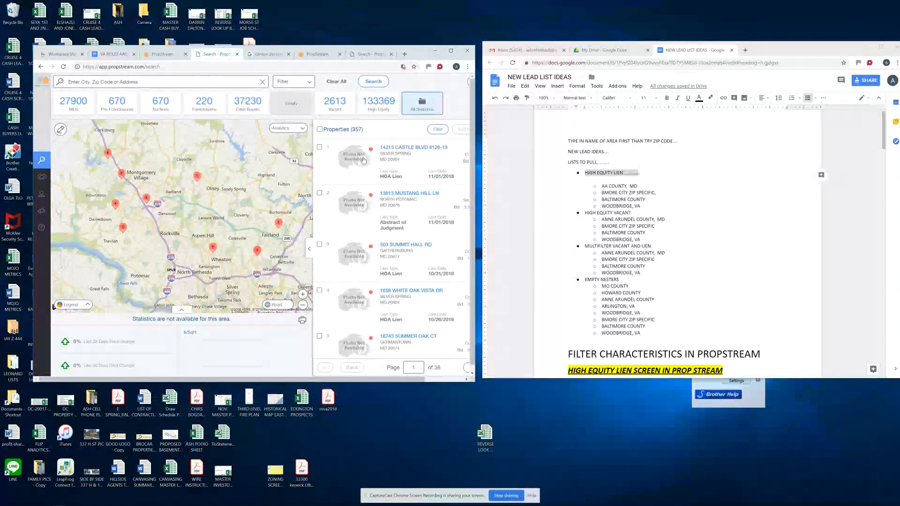
# Open the filter options of the loaded search and bring up the high equity lien criteria in the document
pyautogui.click(305, 82)
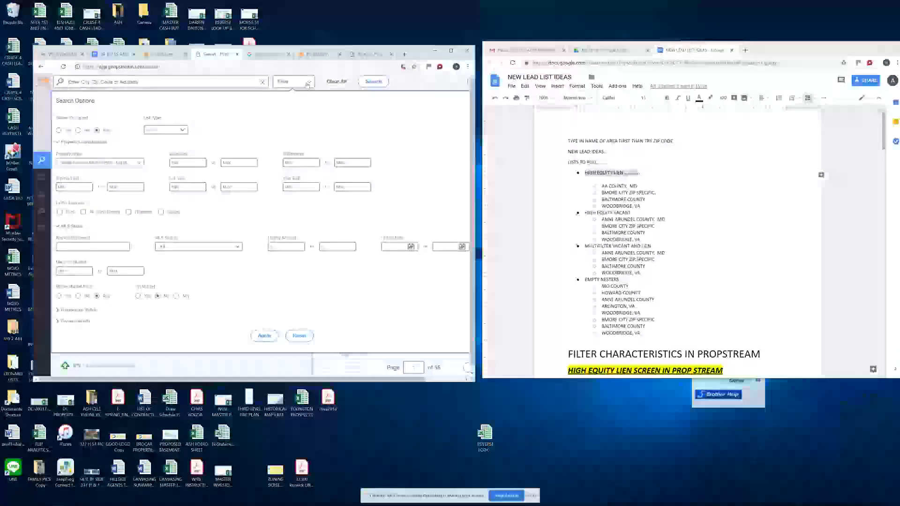
pyautogui.scroll(-1, 652, 268)
pyautogui.scroll(-10, 652, 268)
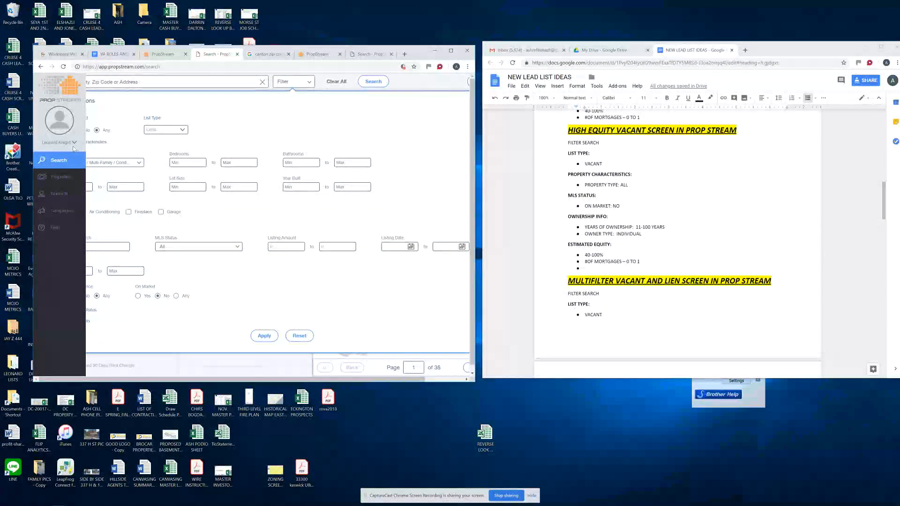
pyautogui.scroll(2, 542, 171)
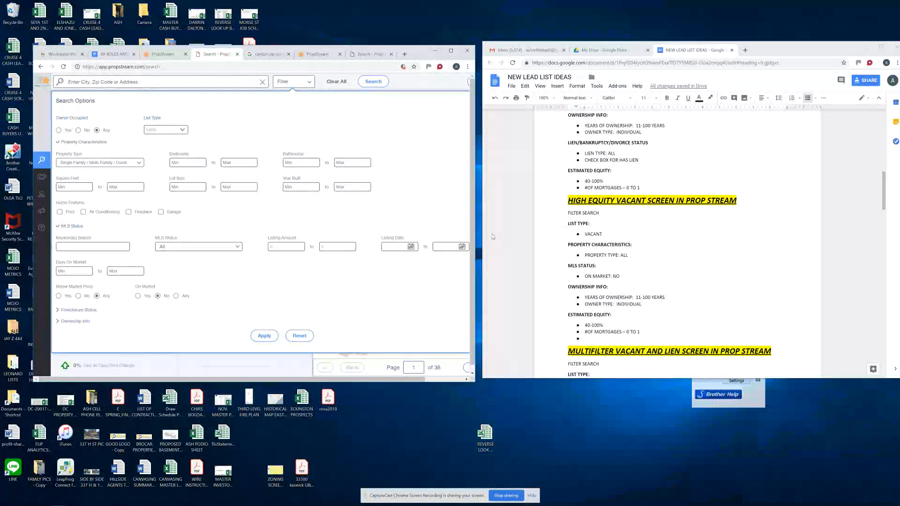
pyautogui.scroll(-1, 646, 216)
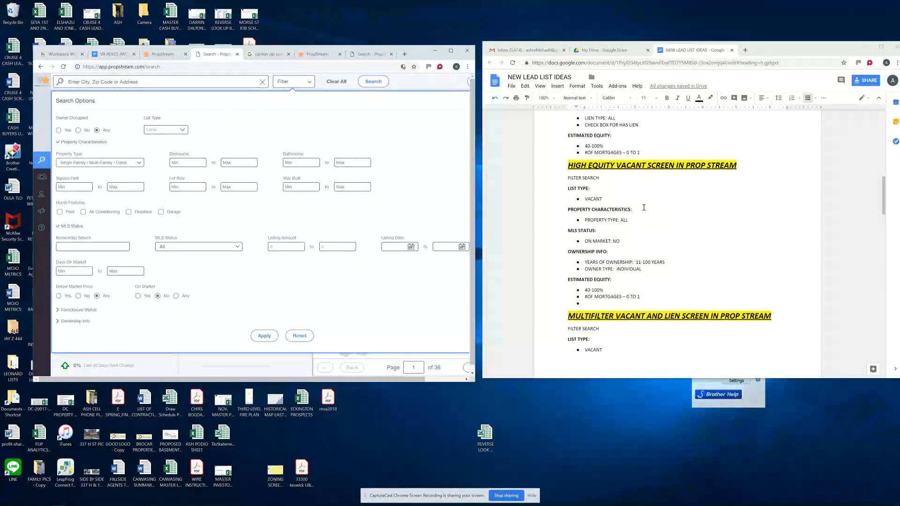
pyautogui.scroll(5, 651, 219)
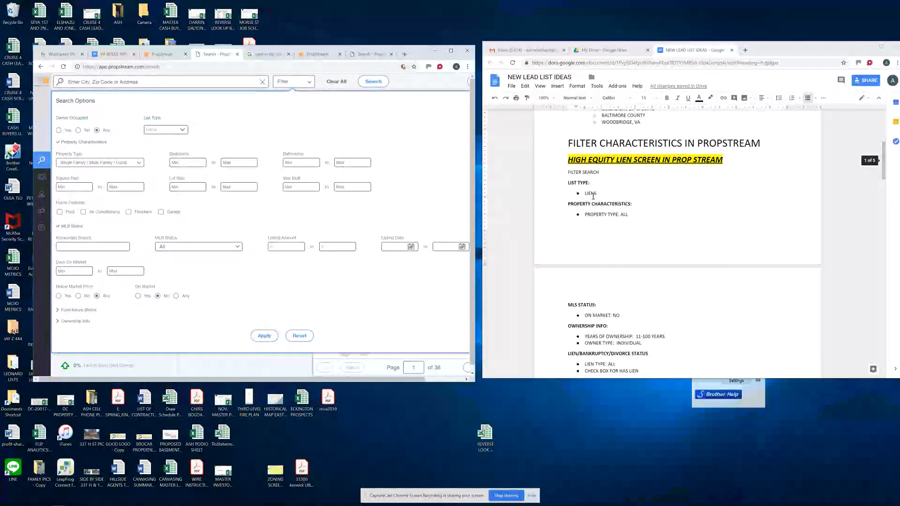
# Compare the list type and MLS status criteria in the document with the search options
pyautogui.moveTo(566, 182); pyautogui.dragTo(593, 193)
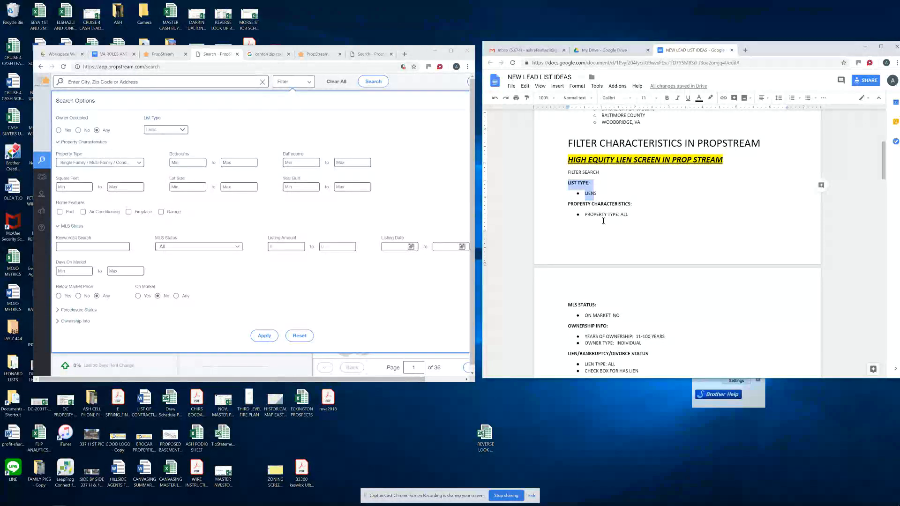
pyautogui.moveTo(563, 304); pyautogui.dragTo(622, 317)
pyautogui.scroll(-1, 140, 206)
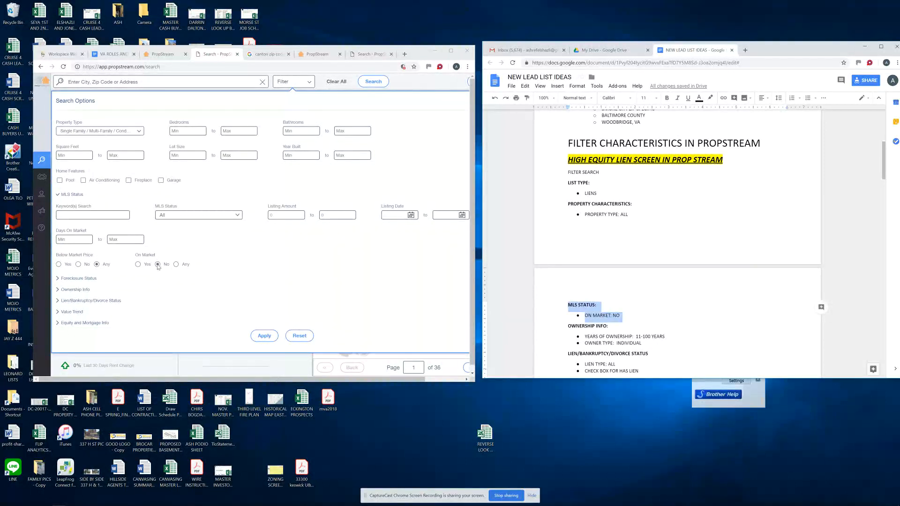
pyautogui.scroll(-2, 584, 277)
# Highlight the ownership criteria in the document and expand the Ownership Info section of the search options
pyautogui.moveTo(571, 255); pyautogui.dragTo(657, 273)
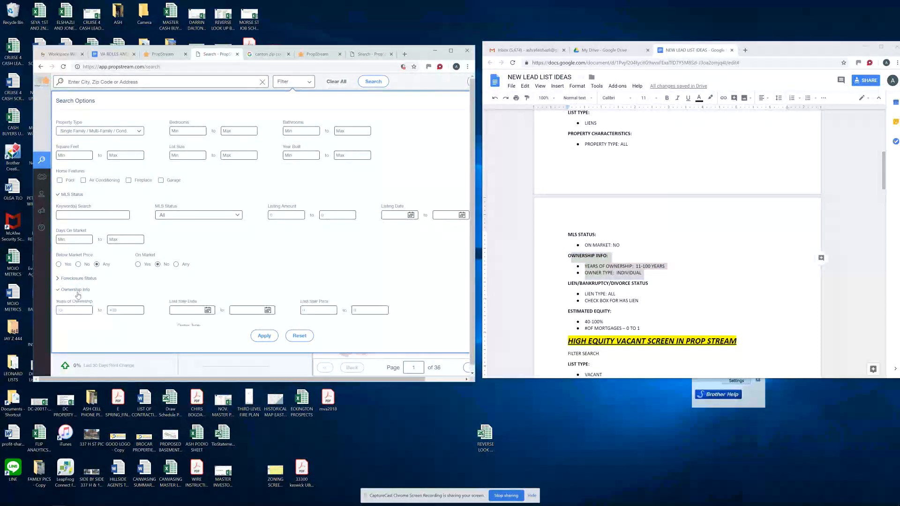
pyautogui.click(77, 290)
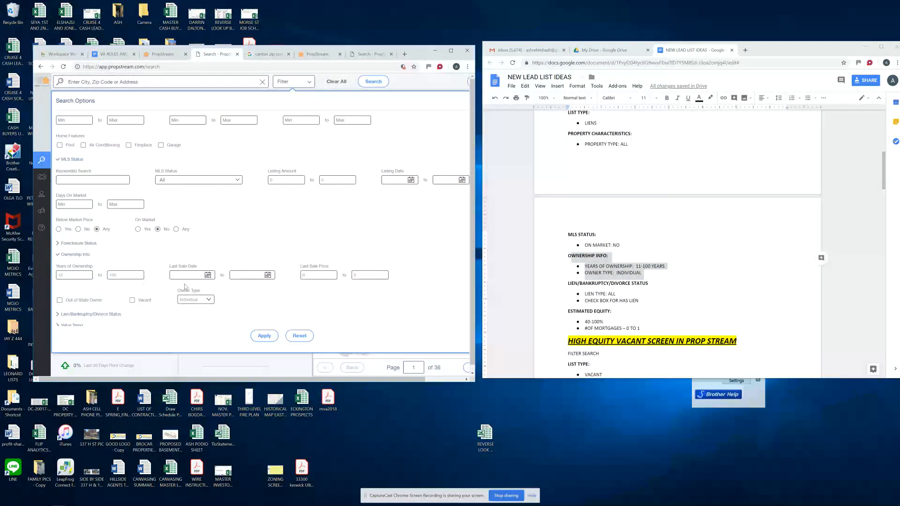
pyautogui.scroll(-1, 651, 272)
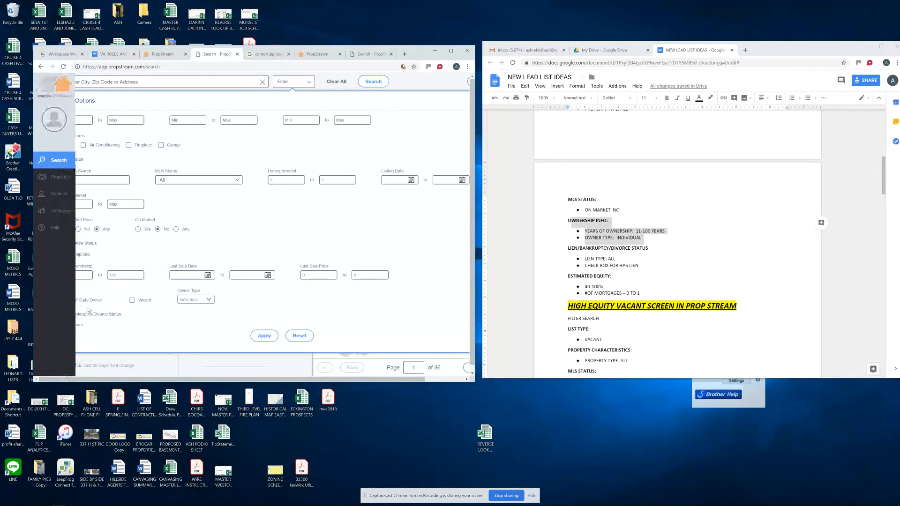
# Expand the Lien/Bankruptcy/Divorce Status section and enable the Has Lien filter, as listed in the document
pyautogui.click(104, 315)
pyautogui.scroll(-1, 112, 314)
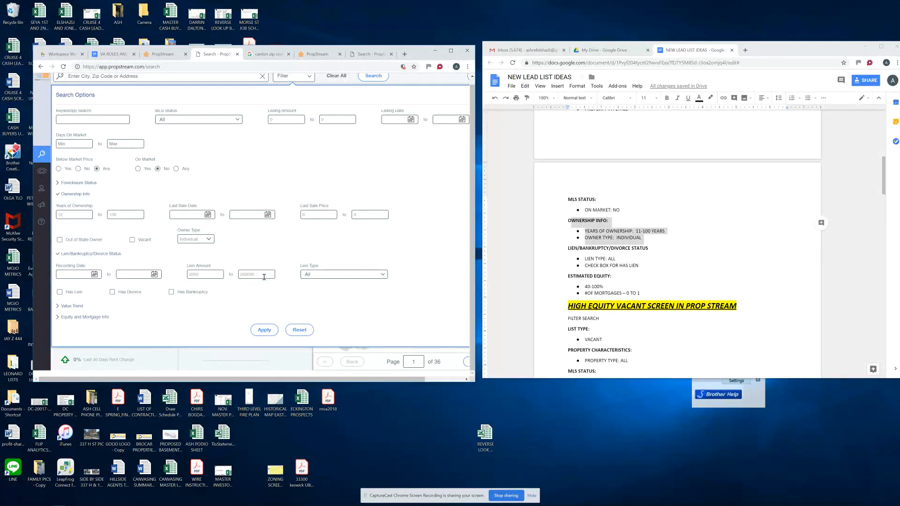
pyautogui.click(59, 292)
pyautogui.click(608, 260)
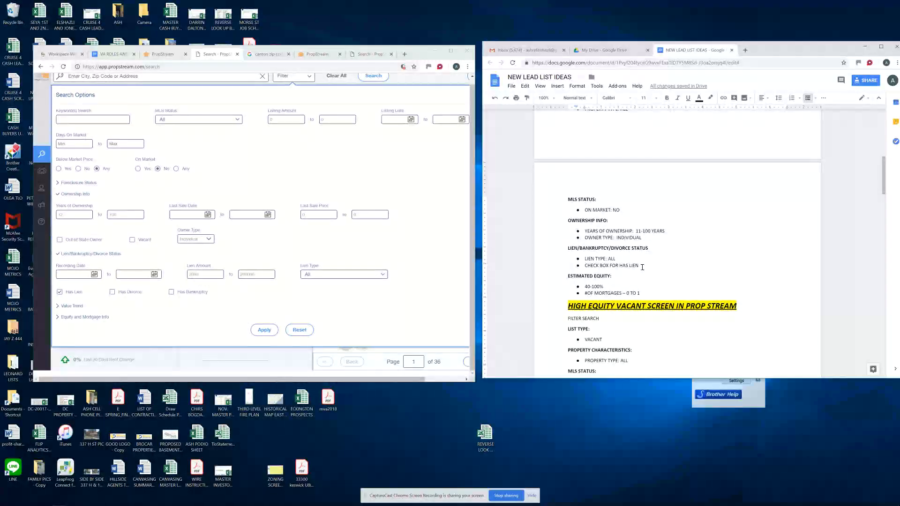
# Add the bullet "LIEN AMOUNT $2000-$200,000" below the Has Lien criterion in the document
pyautogui.press('Return')
pyautogui.write('LIE')
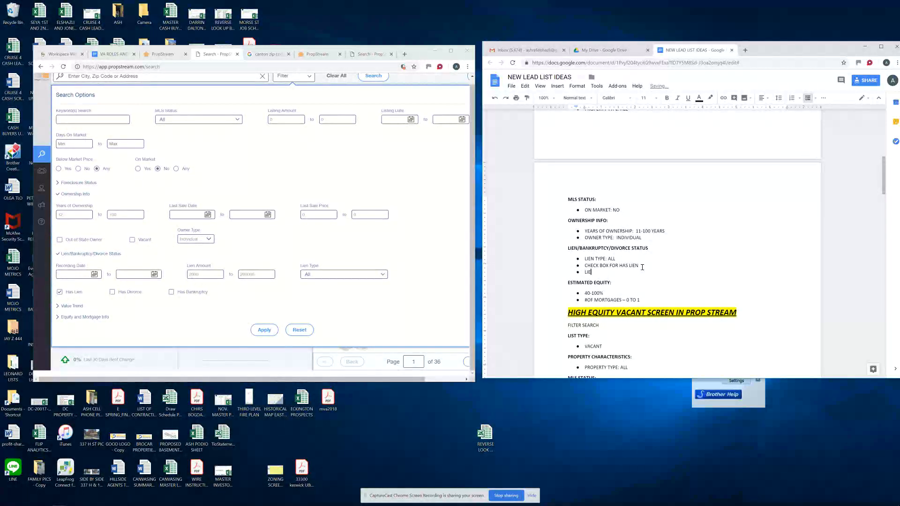
pyautogui.write('N AMOUNT $')
pyautogui.write('$2000')
pyautogui.press('BackSpace')
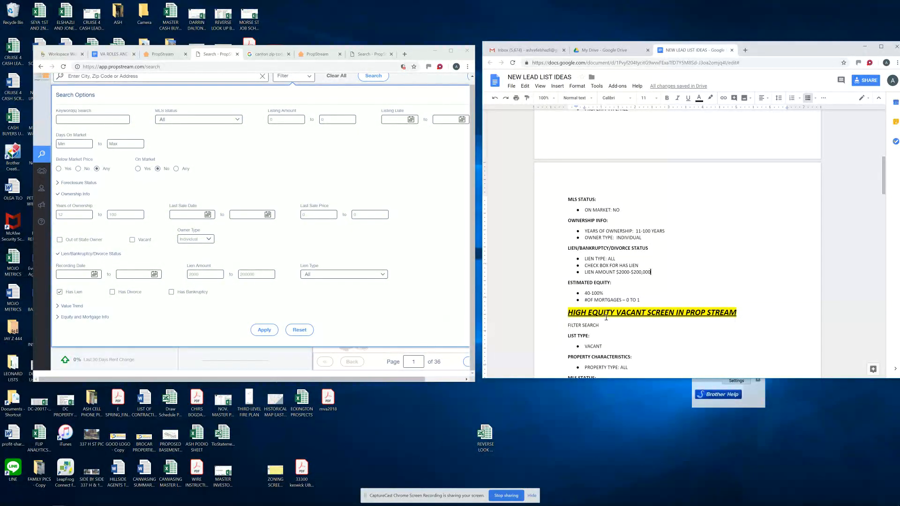
# Expand the Equity and Mortgage Info section of the search options and change the document's estimated equity criterion to 35-100%
pyautogui.scroll(-1, 606, 312)
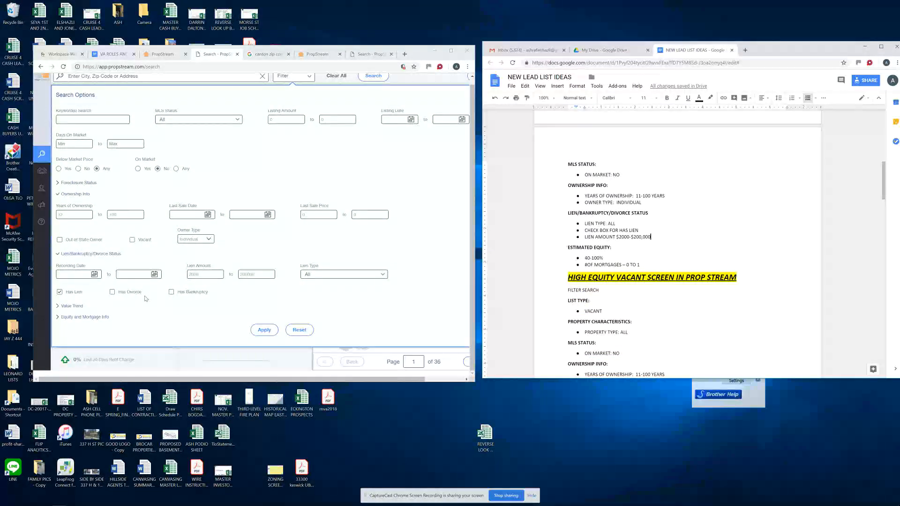
pyautogui.click(73, 318)
pyautogui.scroll(-2, 261, 296)
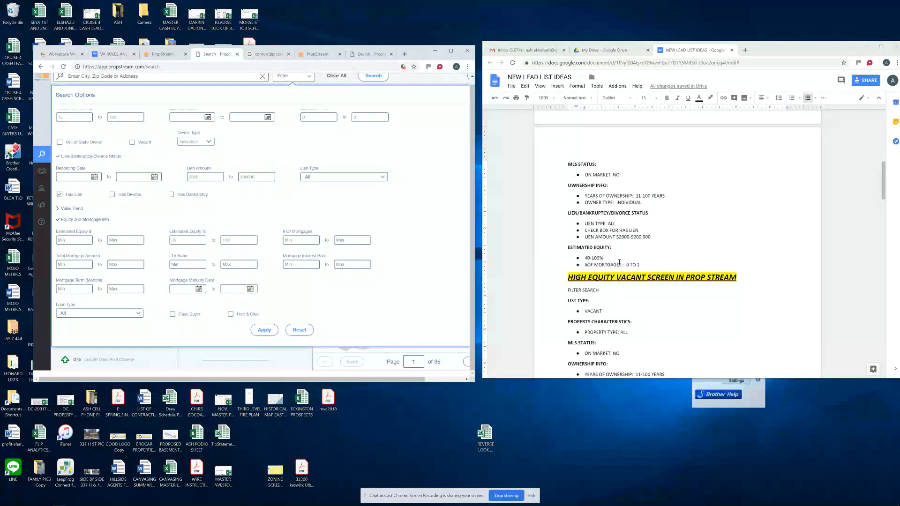
pyautogui.click(588, 258)
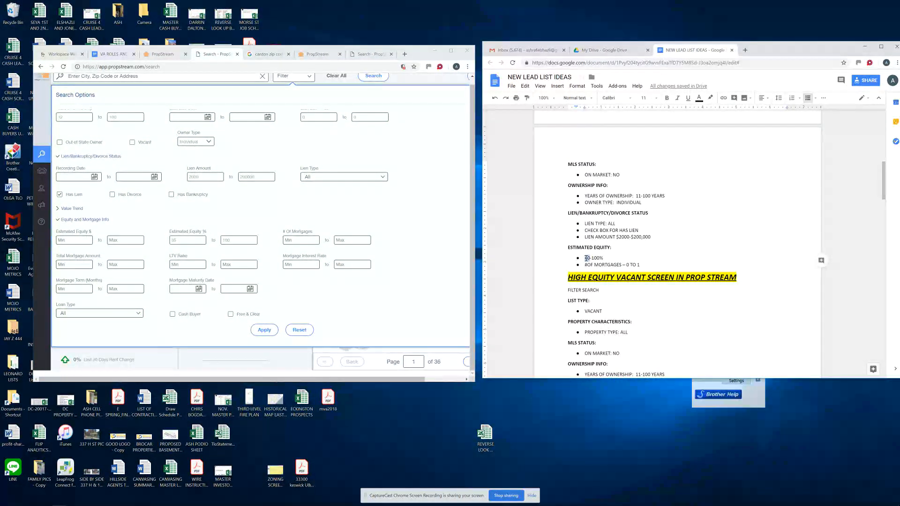
pyautogui.write('35')
pyautogui.doubleClick(660, 241)
# Close the search options, clear the current search and reload the saved search MO COUNTY HIGH EQUITY LIEN
pyautogui.scroll(10, 304, 263)
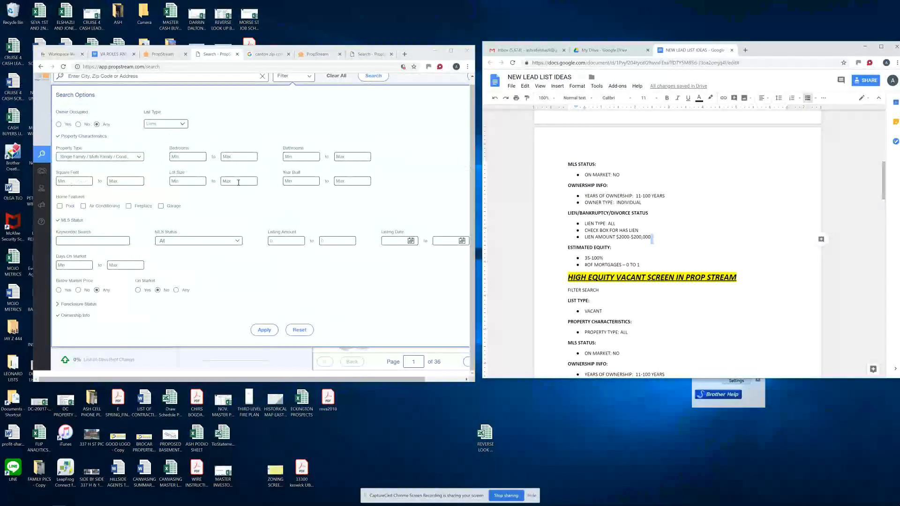
pyautogui.click(434, 81)
pyautogui.scroll(3, 263, 152)
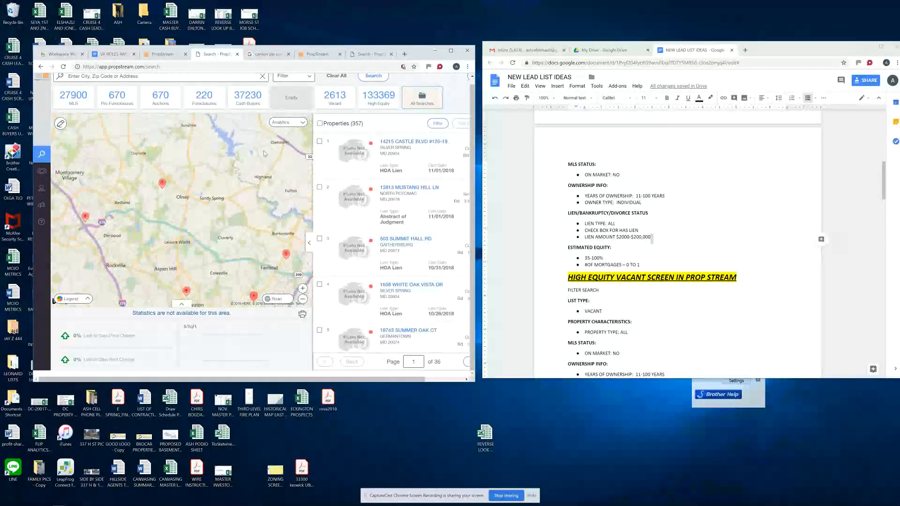
pyautogui.scroll(-4, 263, 149)
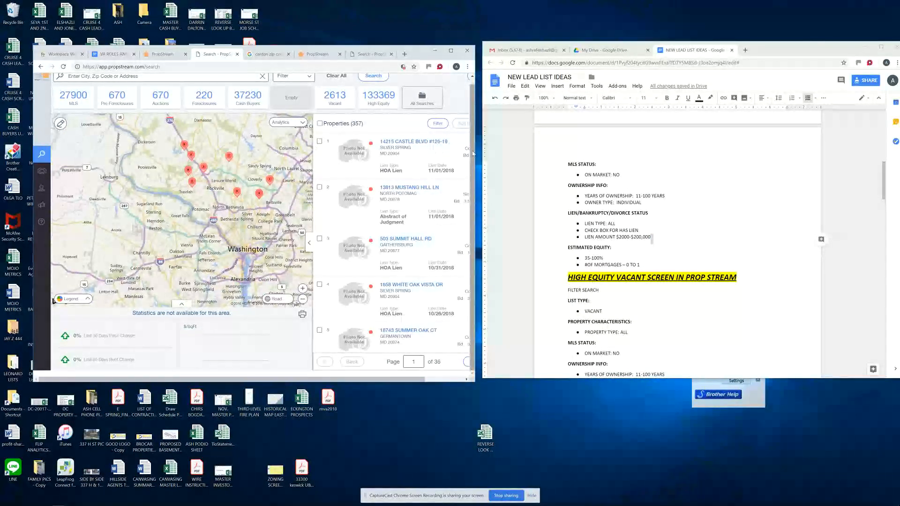
pyautogui.scroll(1, 468, 109)
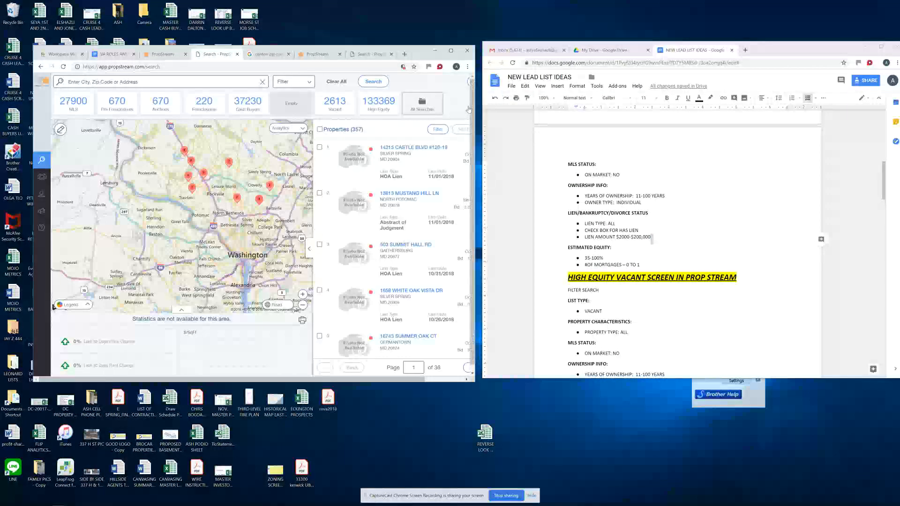
pyautogui.click(263, 82)
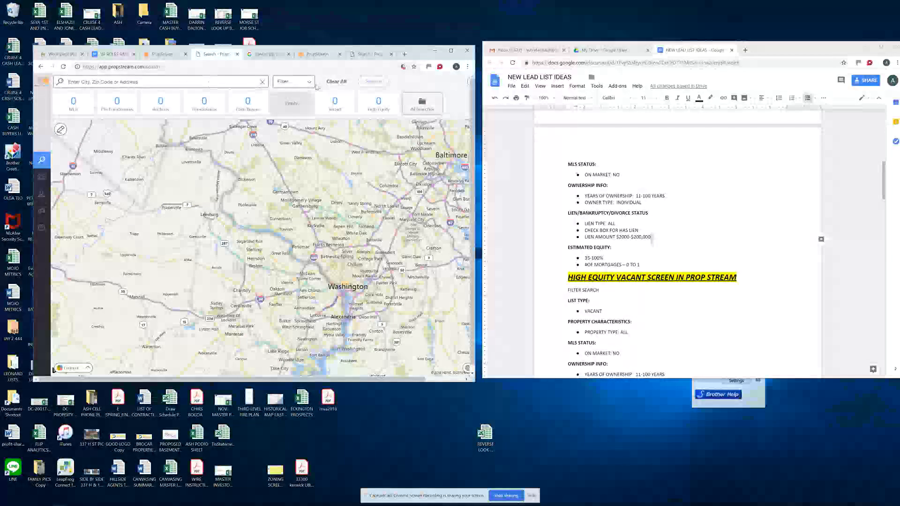
pyautogui.click(296, 83)
pyautogui.click(286, 86)
pyautogui.click(417, 103)
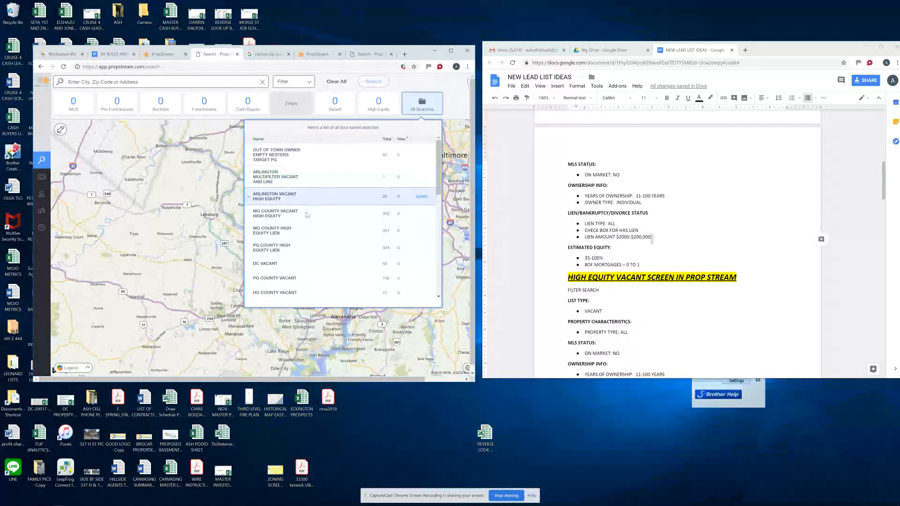
pyautogui.click(273, 231)
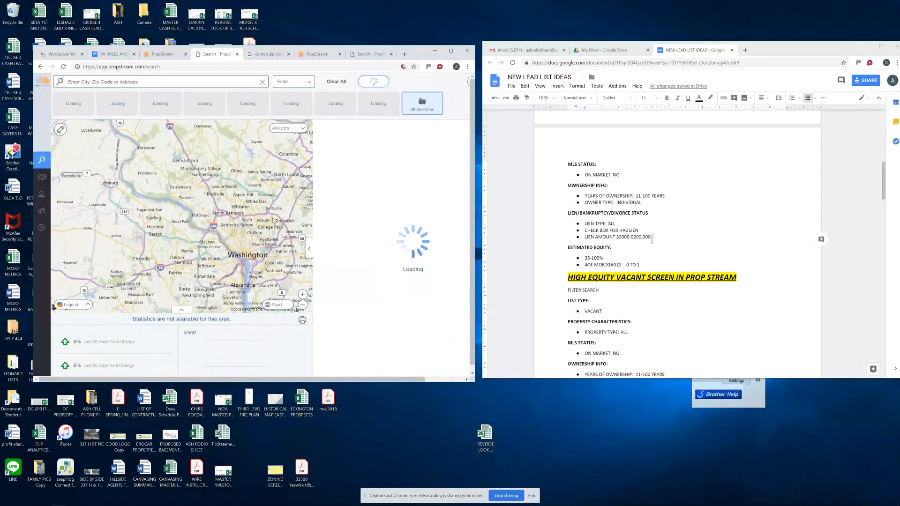
# Spell out AA COUNTY as ANNE ARUNDEL COUNTY in the document's High Equity Lien list
pyautogui.click(198, 82)
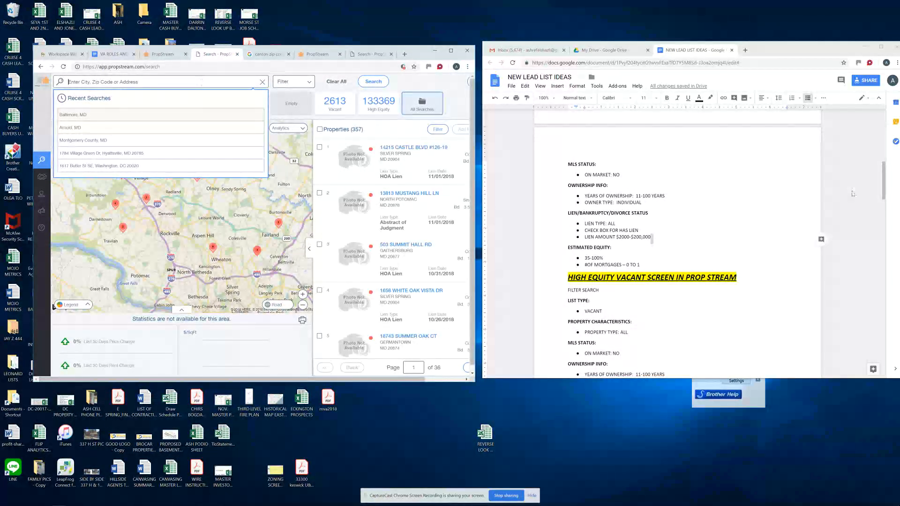
pyautogui.moveTo(884, 194); pyautogui.dragTo(884, 142)
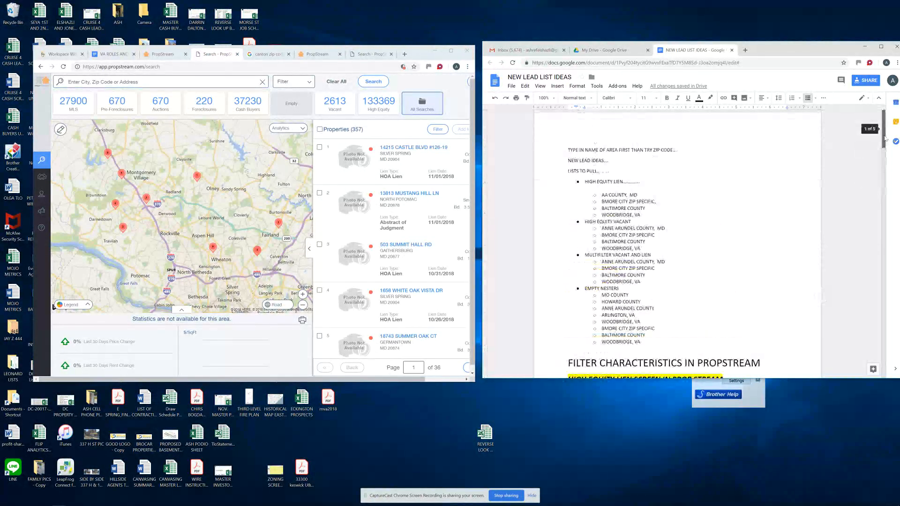
pyautogui.click(610, 195)
pyautogui.press('BackSpace')
pyautogui.write('NNE')
pyautogui.press('BackSpace')
pyautogui.press('BackSpace')
pyautogui.press('BackSpace')
pyautogui.press('BackSpace')
pyautogui.press('BackSpace')
pyautogui.write('NNE ARUN')
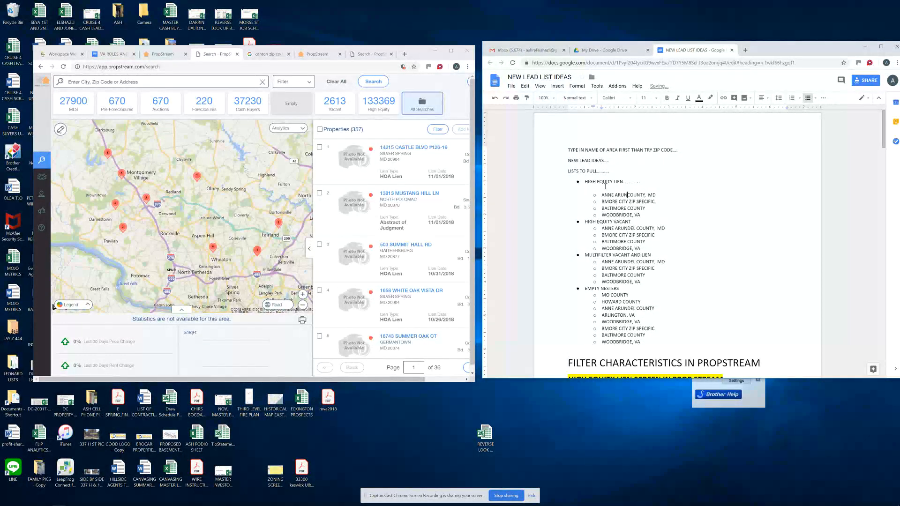
pyautogui.write('DEL')
# Run the property search for Anne Arundel County, MD with the loaded filters
pyautogui.click(118, 81)
pyautogui.write('ANNE')
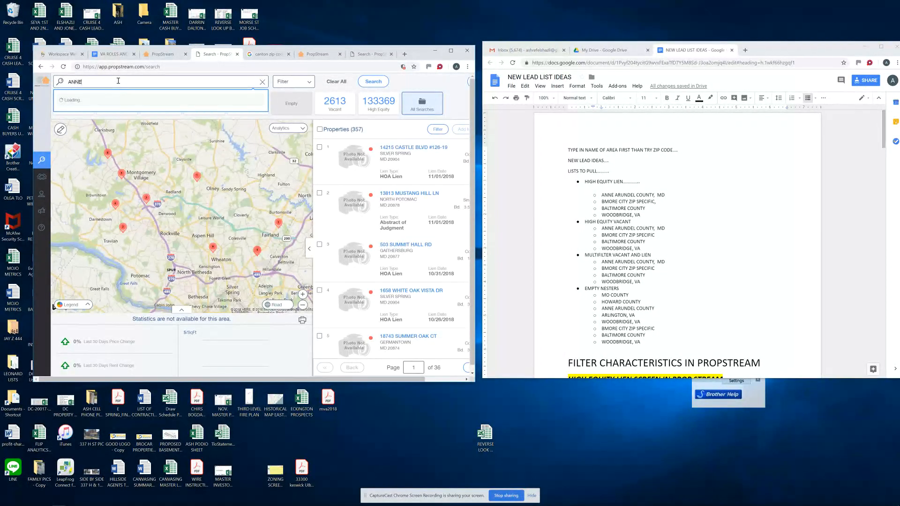
pyautogui.write(' ARUNDEL COUNTY, MD')
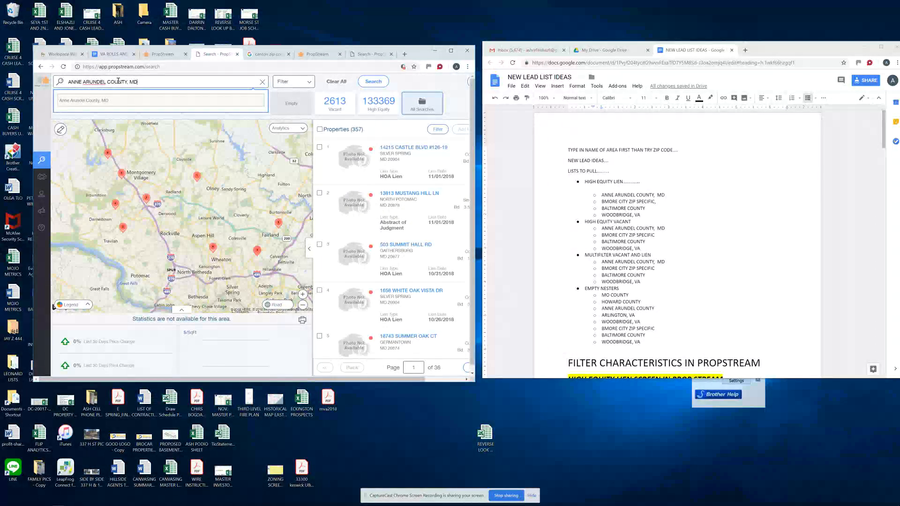
pyautogui.click(102, 101)
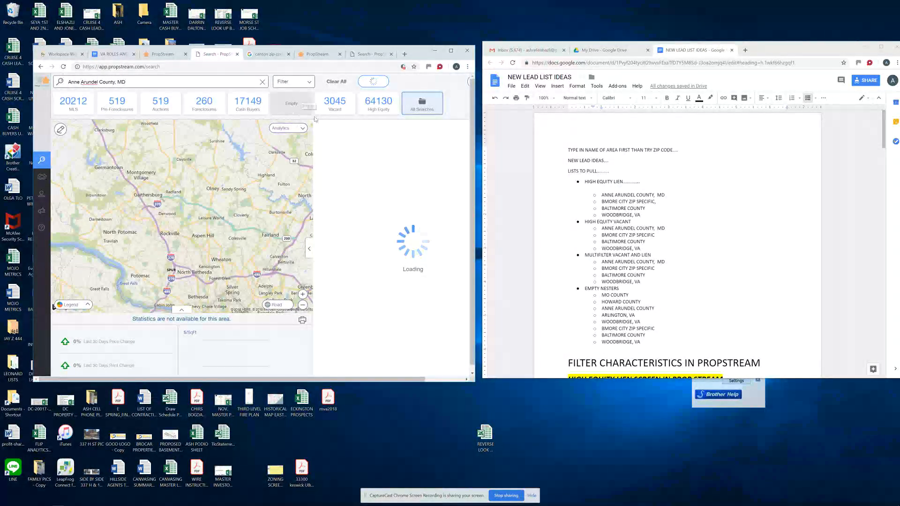
# Check the carried-over filters in the search options, including Equity and Mortgage Info, and close the options
pyautogui.click(294, 82)
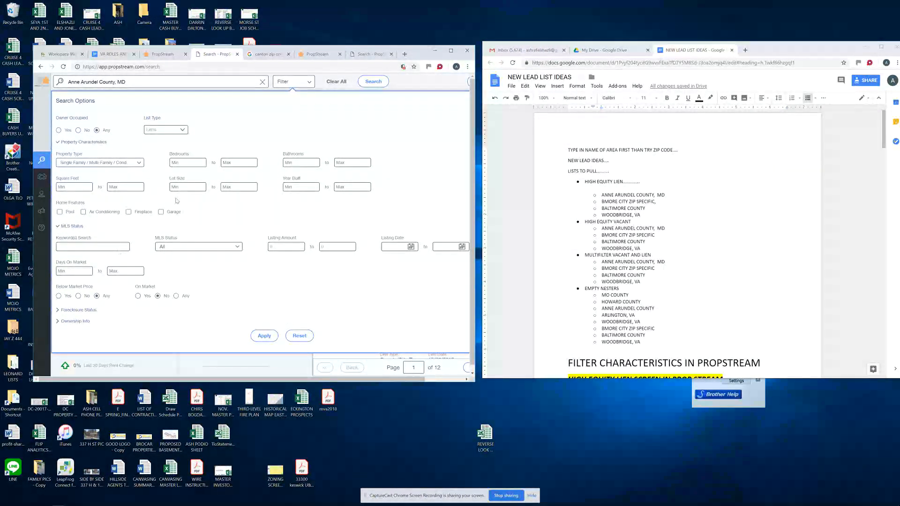
pyautogui.scroll(-1, 402, 243)
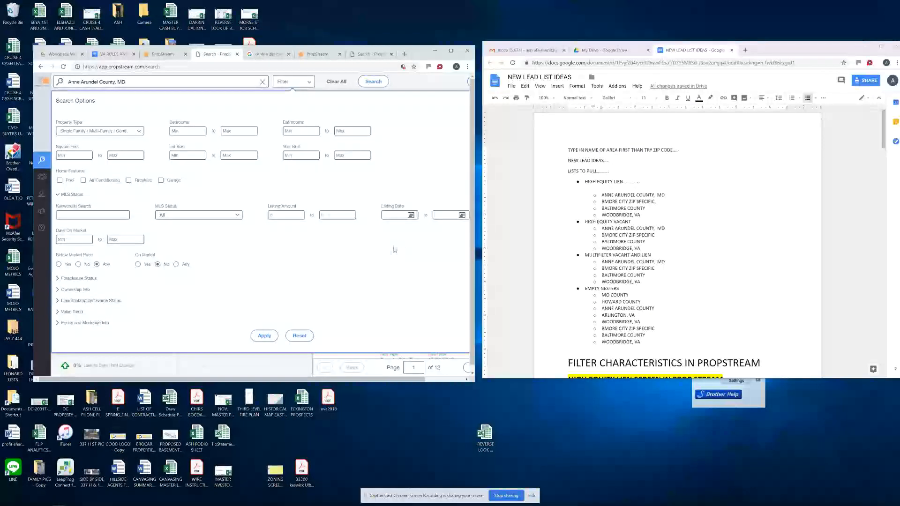
pyautogui.scroll(1, 393, 251)
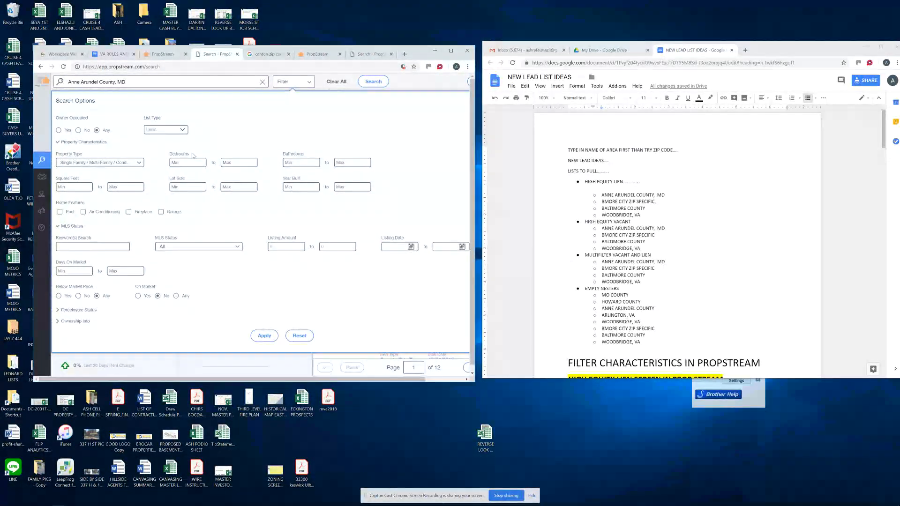
pyautogui.scroll(-1, 210, 177)
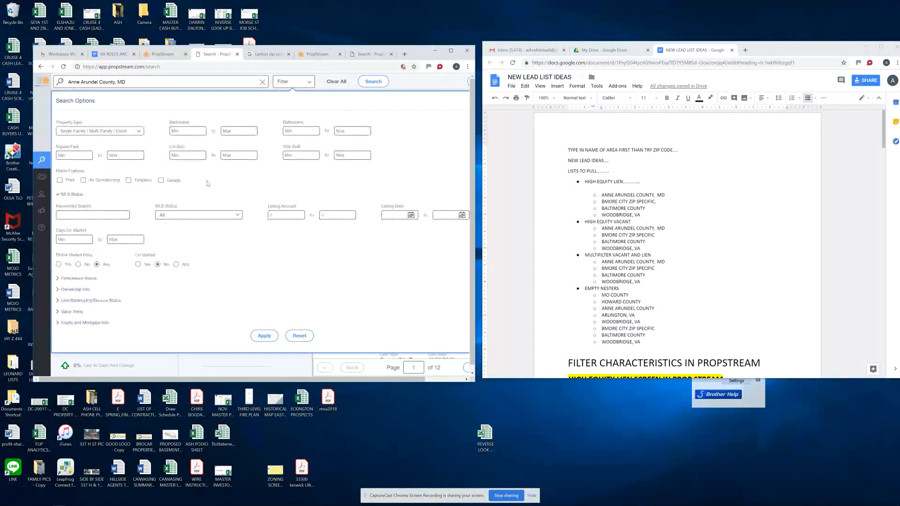
pyautogui.scroll(1, 346, 175)
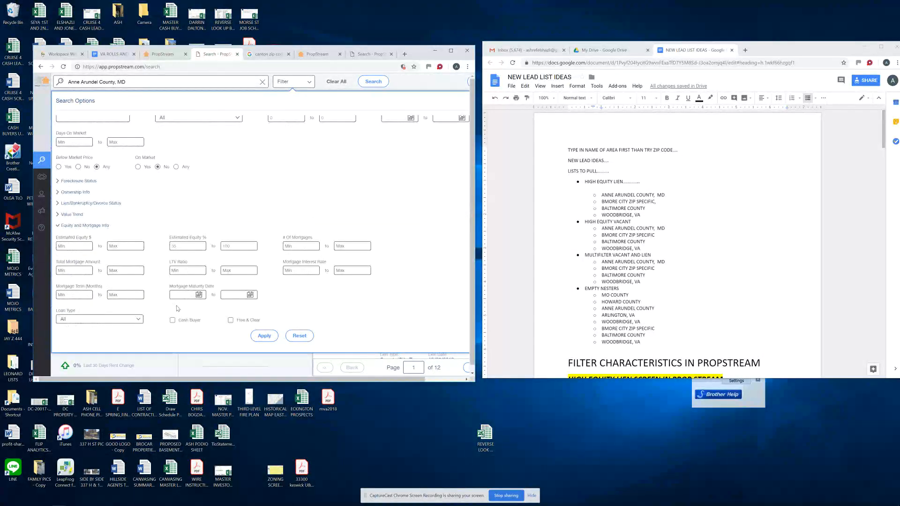
pyautogui.click(433, 86)
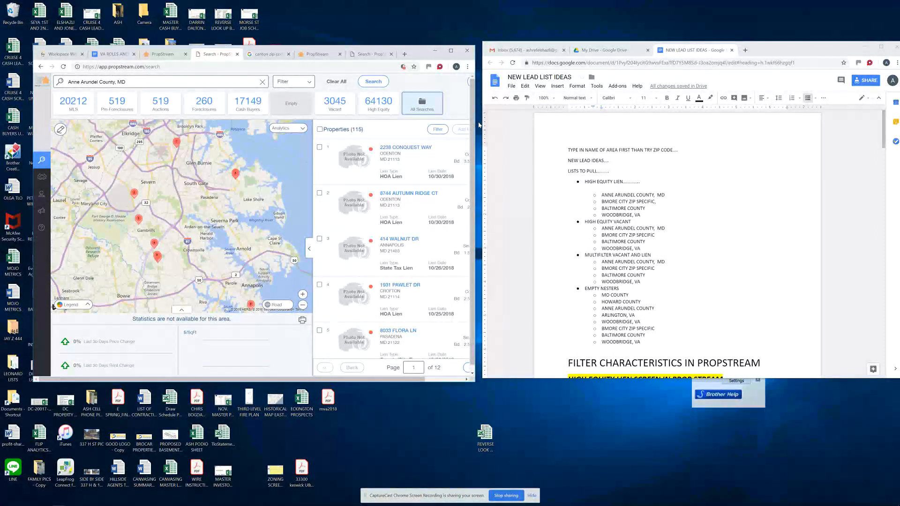
# Widen the PropStream window to show the full results list and select all of the found properties
pyautogui.moveTo(475, 122); pyautogui.dragTo(513, 122)
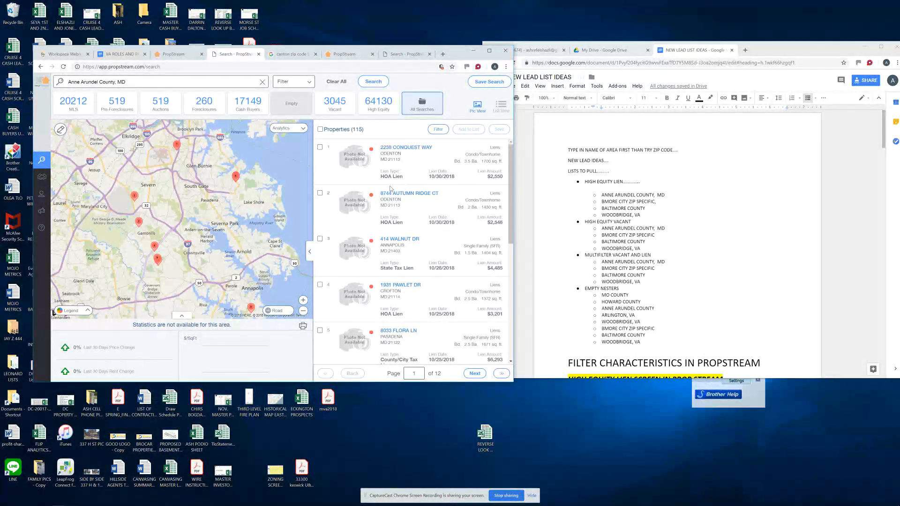
pyautogui.scroll(-1, 404, 203)
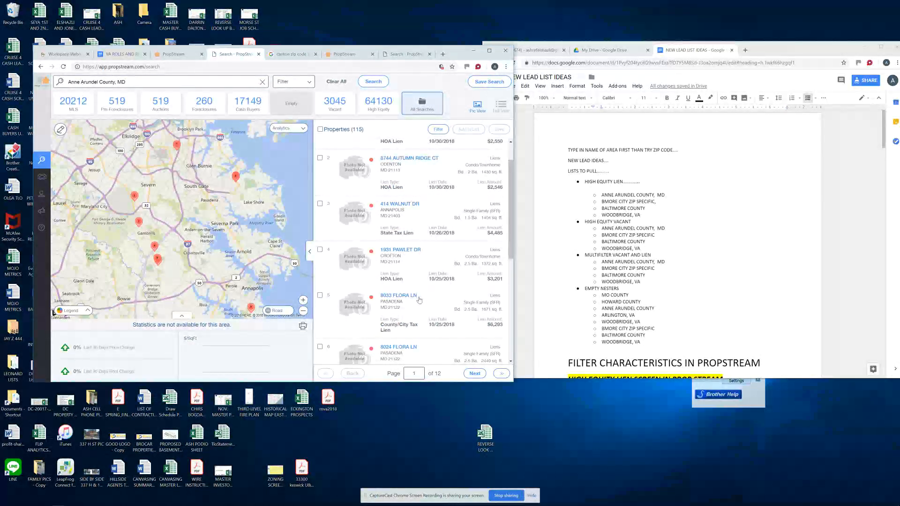
pyautogui.scroll(1, 418, 300)
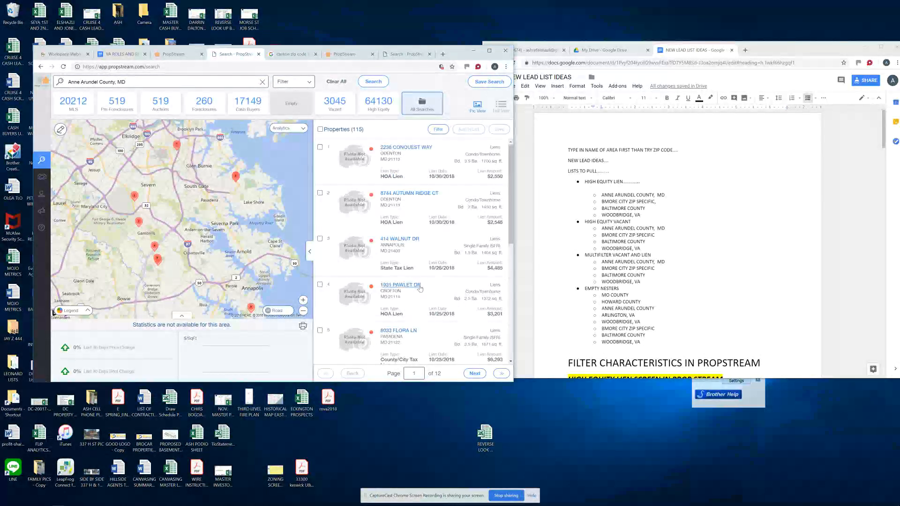
pyautogui.click(320, 130)
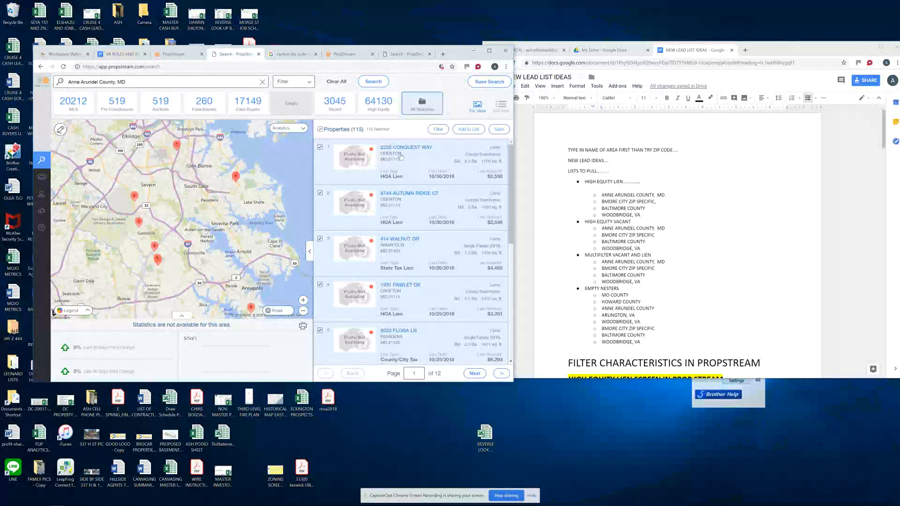
# Save the search as ANNE ARUNDEL COUNTY HIGH EQUITY LIEN with details AA COUNTY HIGH EQUITY LIEN and immediate email notifications
pyautogui.click(486, 83)
pyautogui.click(426, 122)
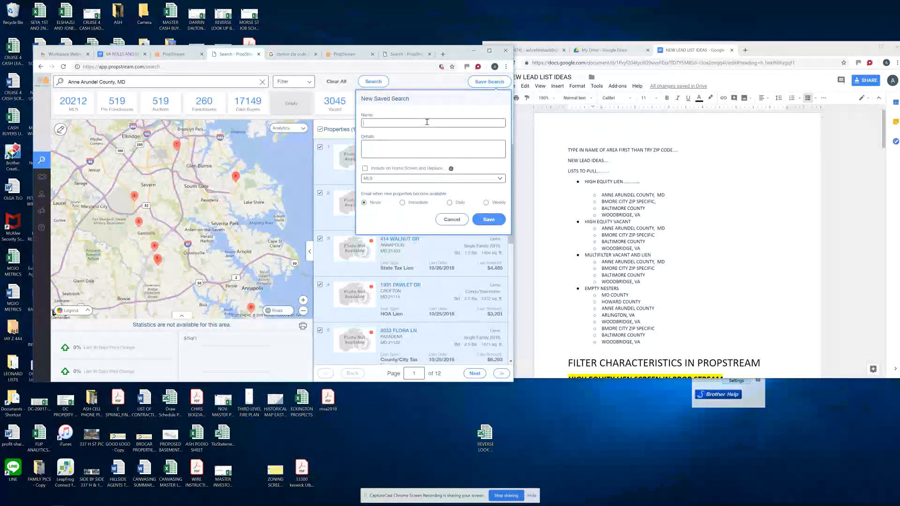
pyautogui.write('ANNE ARUNDEL COUNTY HIGH EQUITY LIEN')
pyautogui.click(420, 147)
pyautogui.write('AA CS')
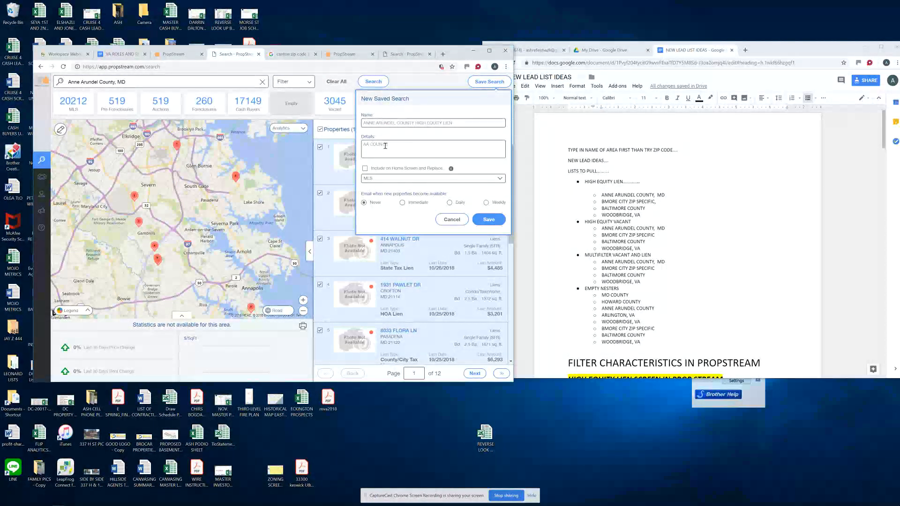
pyautogui.write('UNTY HIGH EQUITY LIEN')
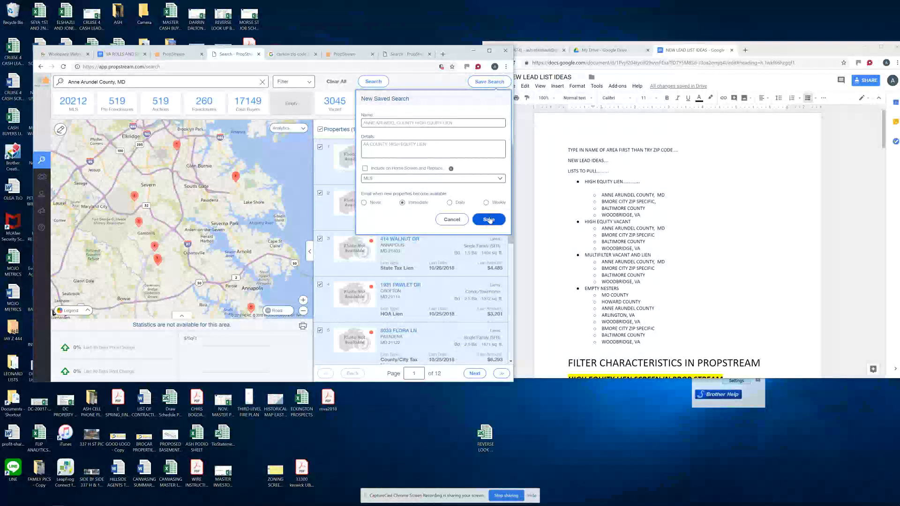
pyautogui.click(489, 220)
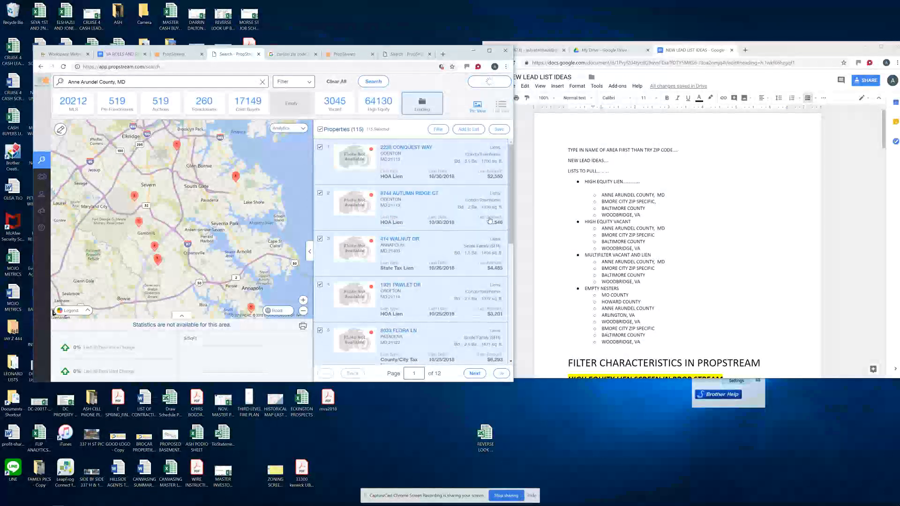
# Mark the Anne Arundel County entry in the document's High Equity Lien list with "...... SAVED..."
pyautogui.click(668, 196)
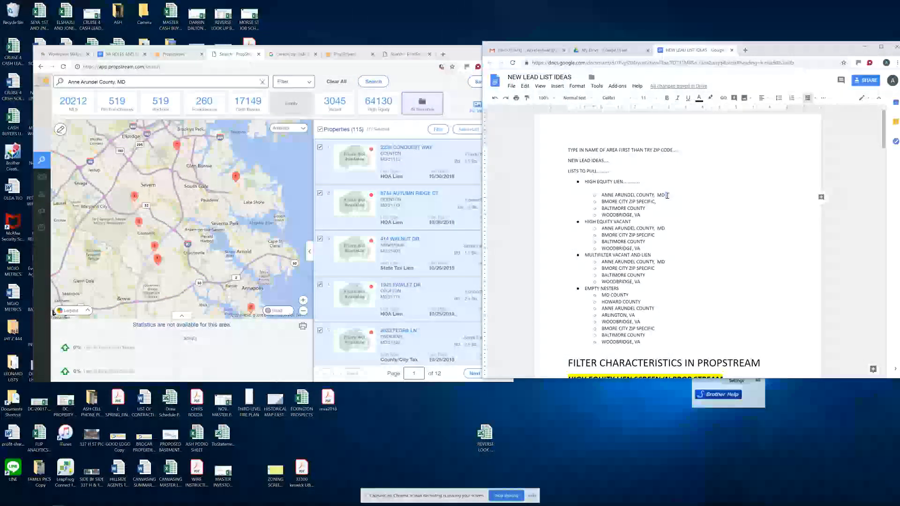
pyautogui.write('...')
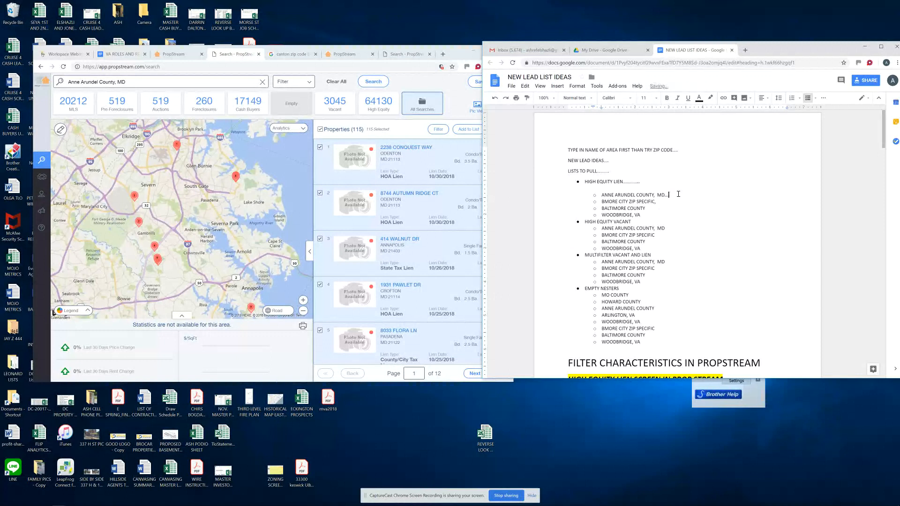
pyautogui.write(' SAVED...')
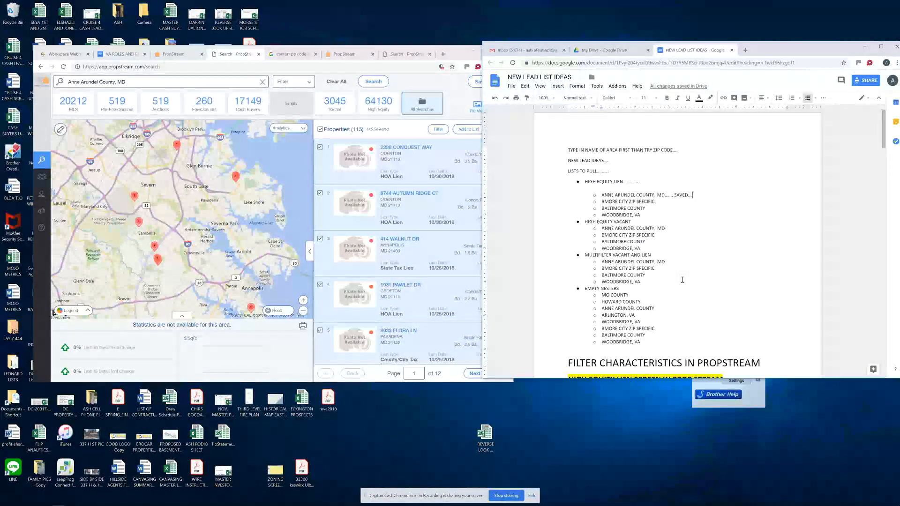
# Narrow the document window and load ANNE ARUNDEL COUNTY HIGH EQUITY LIEN from the list of all saved searches in PropStream
pyautogui.scroll(-15, 681, 281)
pyautogui.scroll(12, 680, 274)
pyautogui.moveTo(481, 201); pyautogui.dragTo(503, 202)
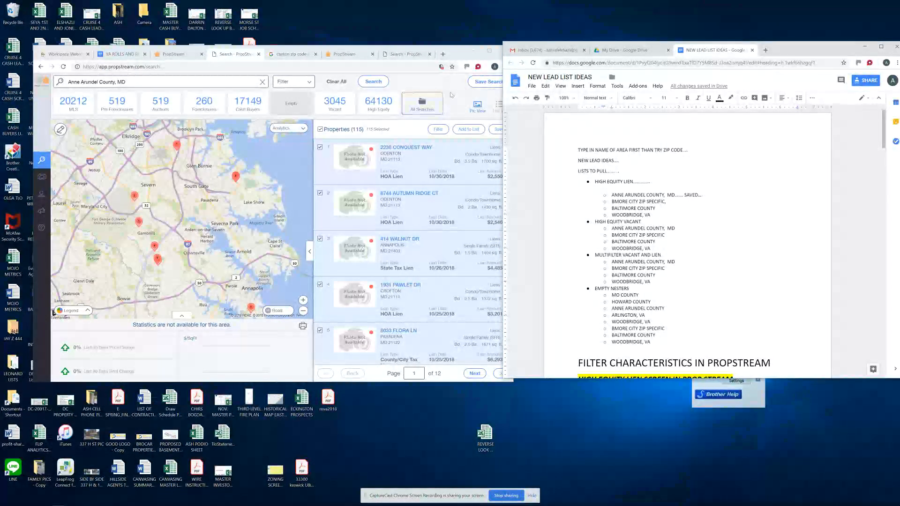
pyautogui.click(407, 112)
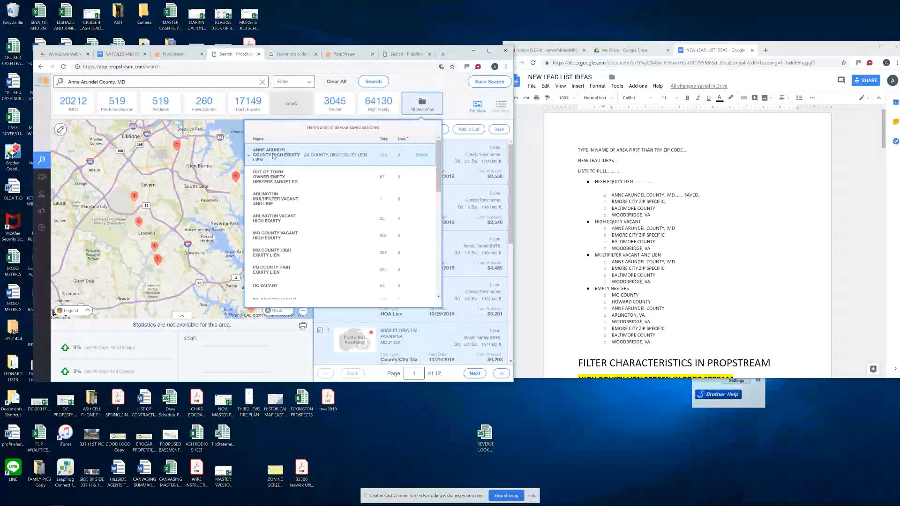
pyautogui.click(273, 157)
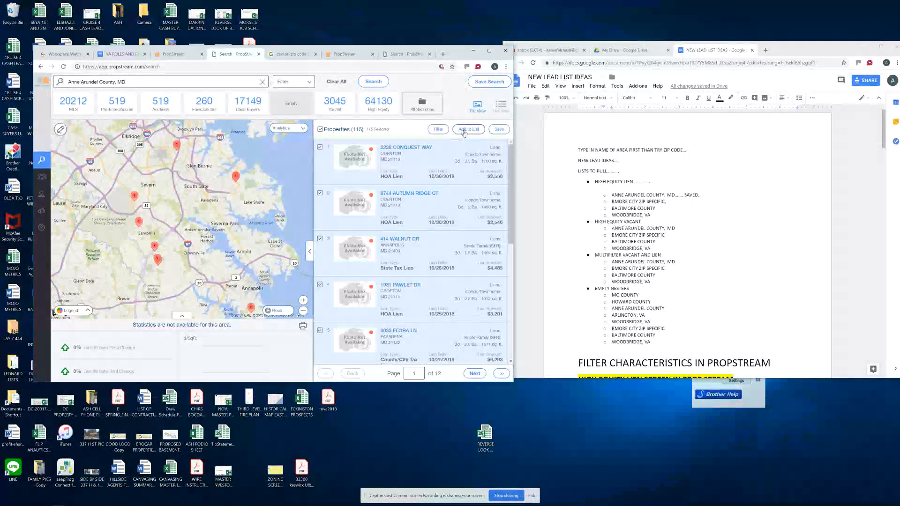
# Add the selected properties to the existing marketing list ANNE ARUNDEL MULTIFILTER VACANT & LIEN
pyautogui.click(499, 130)
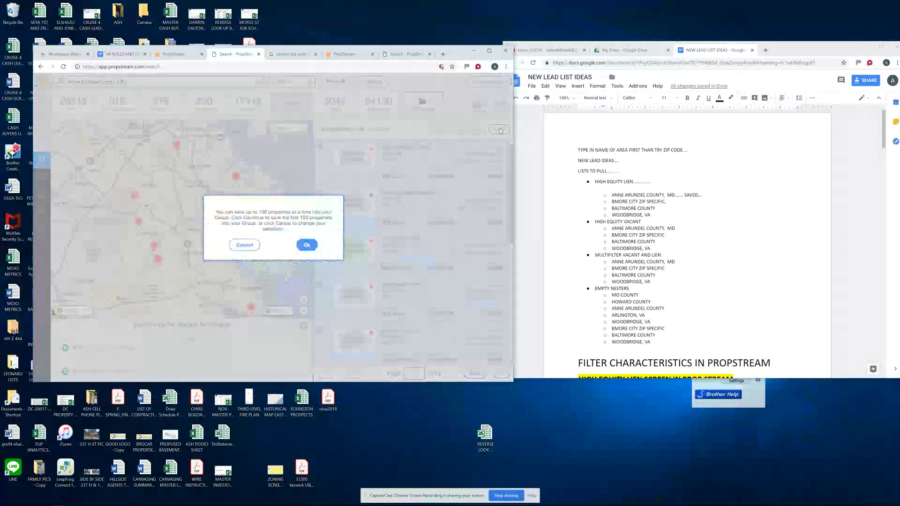
pyautogui.click(245, 248)
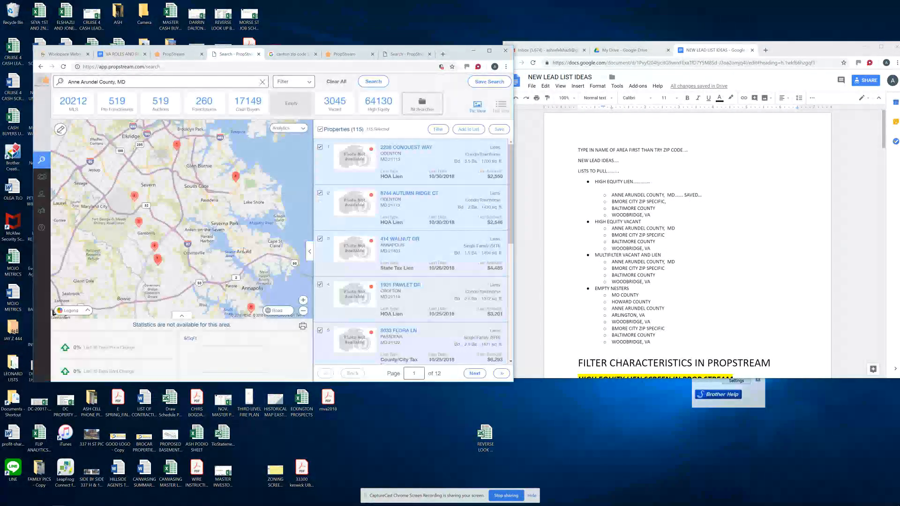
pyautogui.click(467, 130)
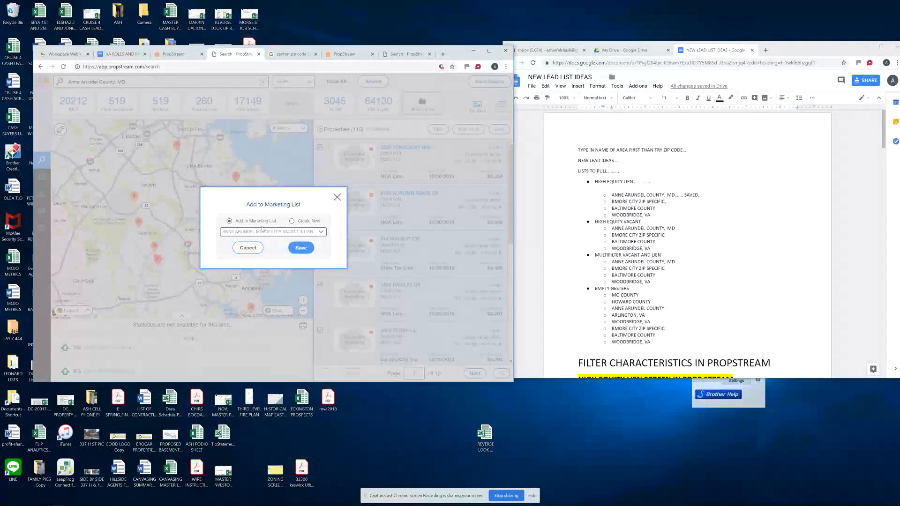
pyautogui.click(298, 250)
pyautogui.click(299, 249)
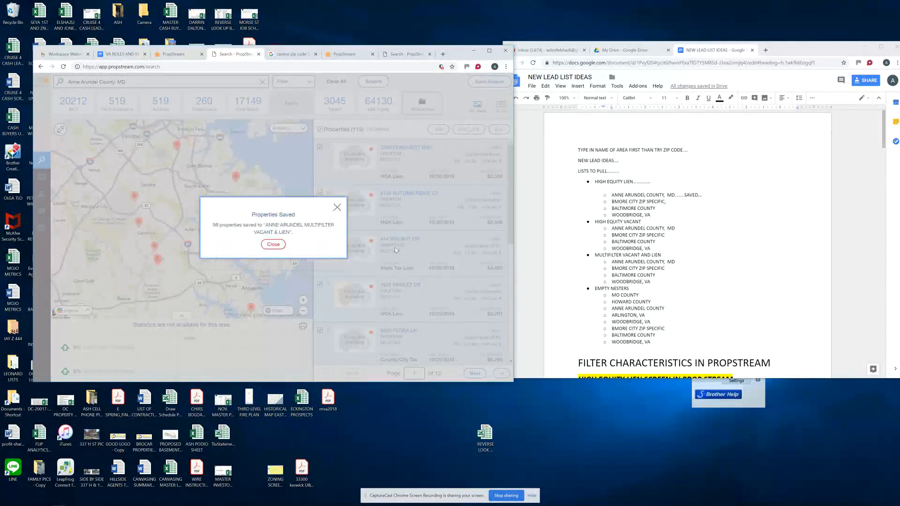
pyautogui.click(337, 208)
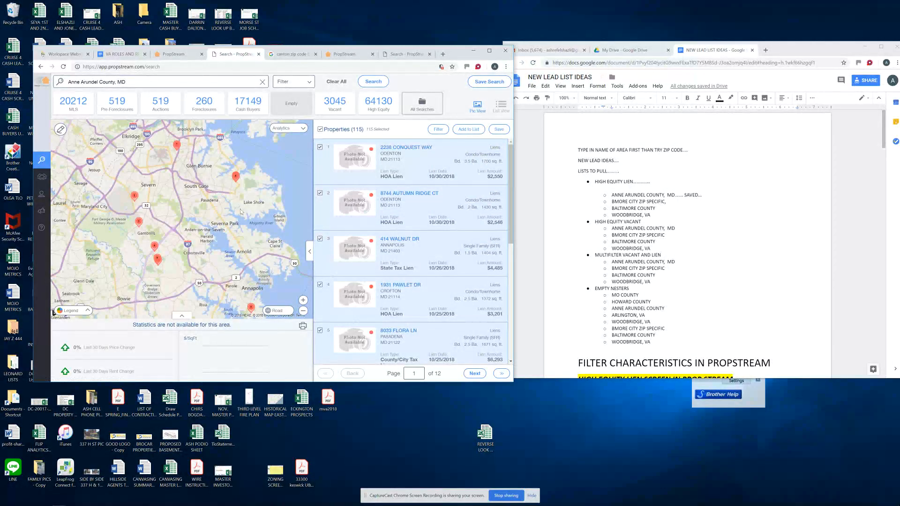
# Open the saved properties and look through the ANNE ARUNDEL MULTIFILTER VACANT & LIEN marketing list and the Auctions records
pyautogui.click(770, 207)
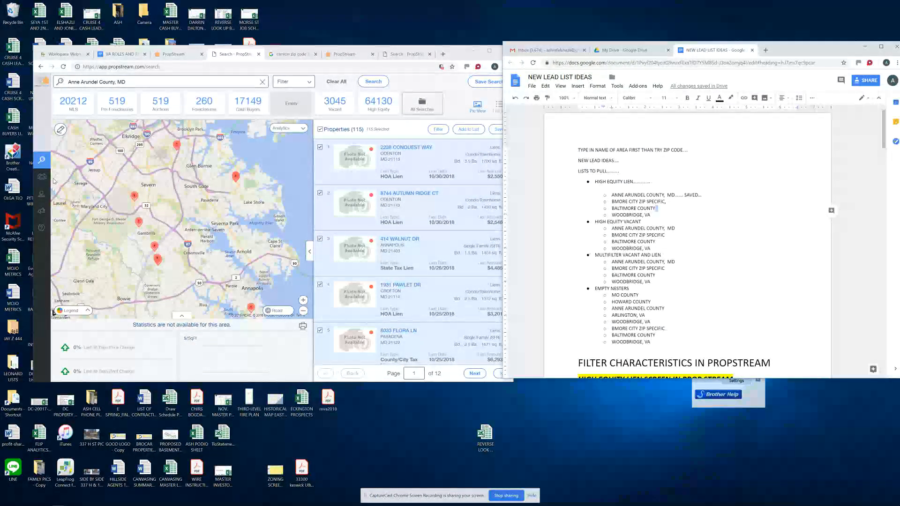
pyautogui.moveTo(46, 182)
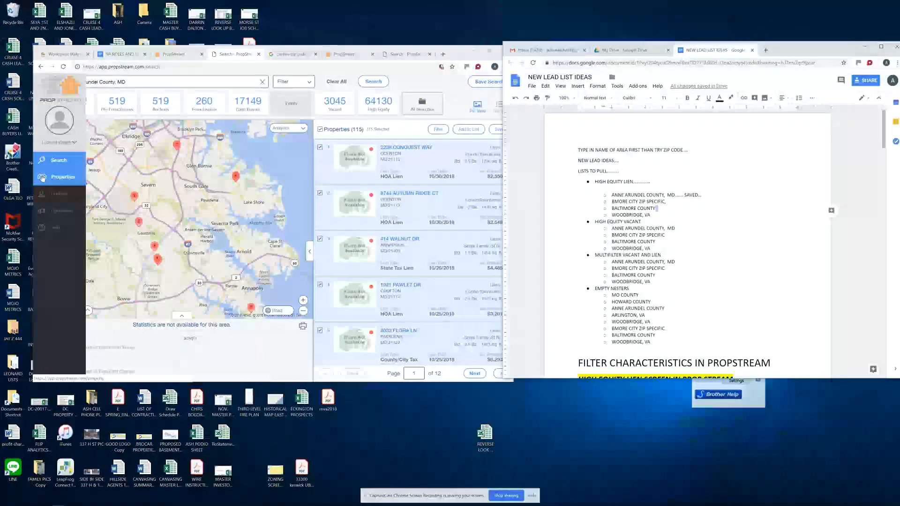
pyautogui.click(64, 212)
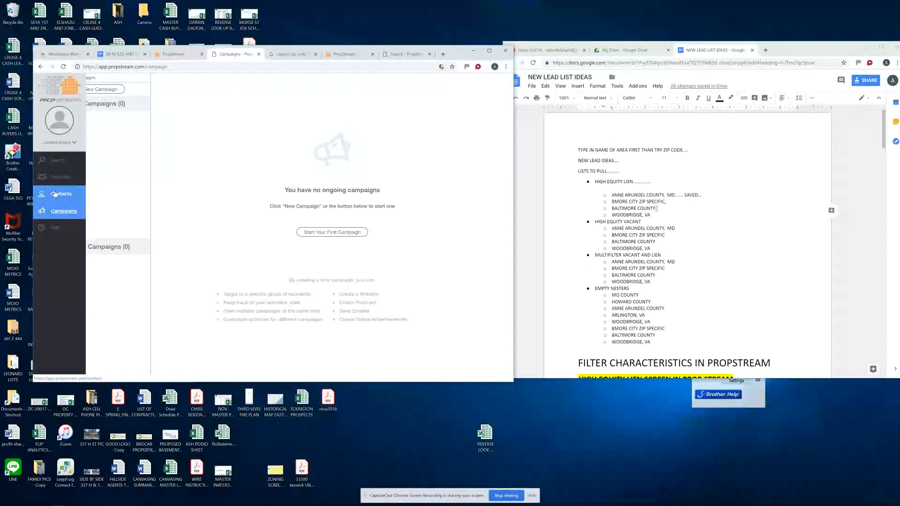
pyautogui.click(57, 176)
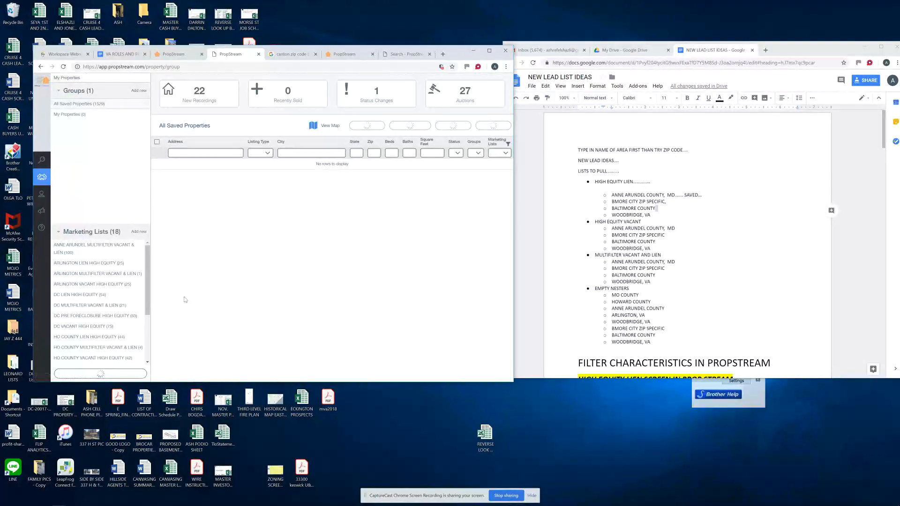
pyautogui.click(84, 244)
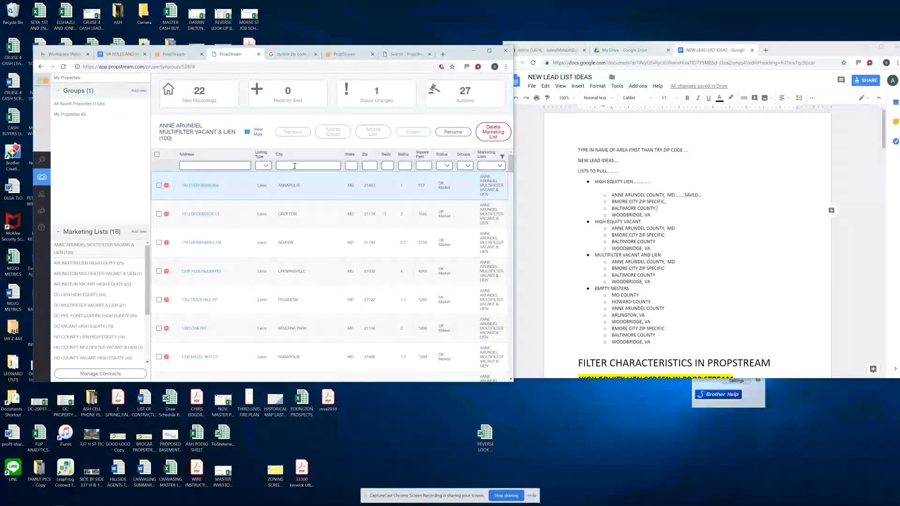
pyautogui.click(452, 100)
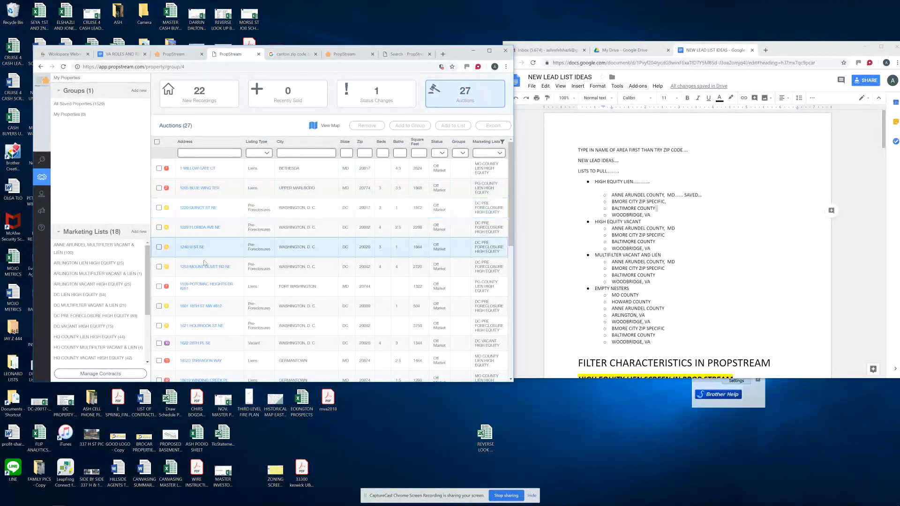
# Export all properties of the ANNE ARUNDEL MULTIFILTER VACANT & LIEN marketing list and open the exported file in Excel
pyautogui.click(100, 250)
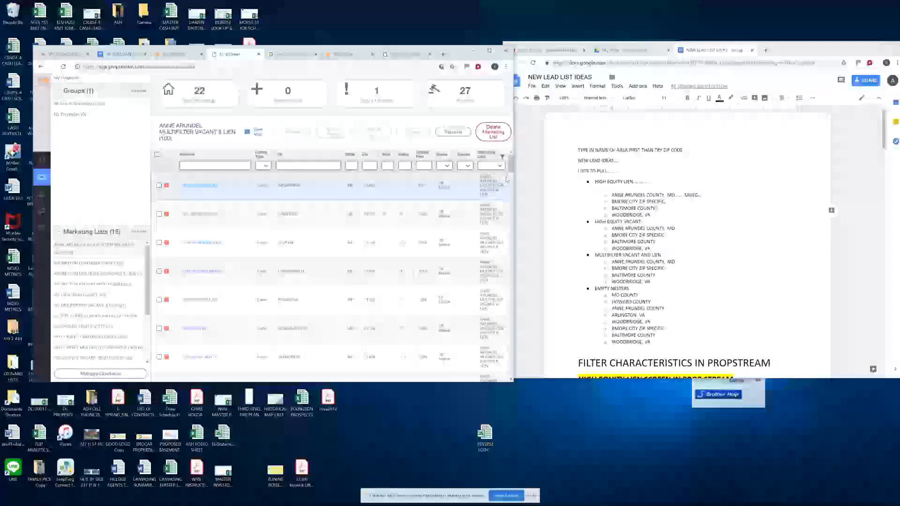
pyautogui.click(157, 155)
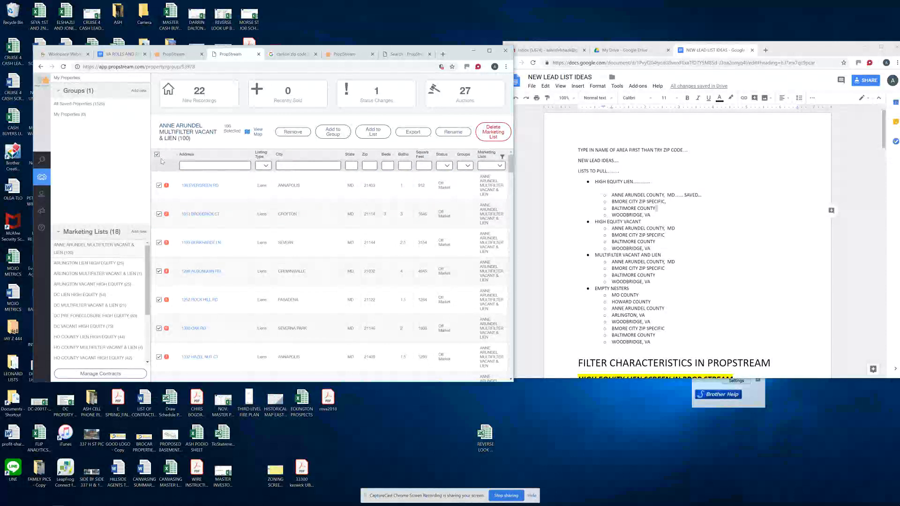
pyautogui.click(423, 133)
pyautogui.click(70, 374)
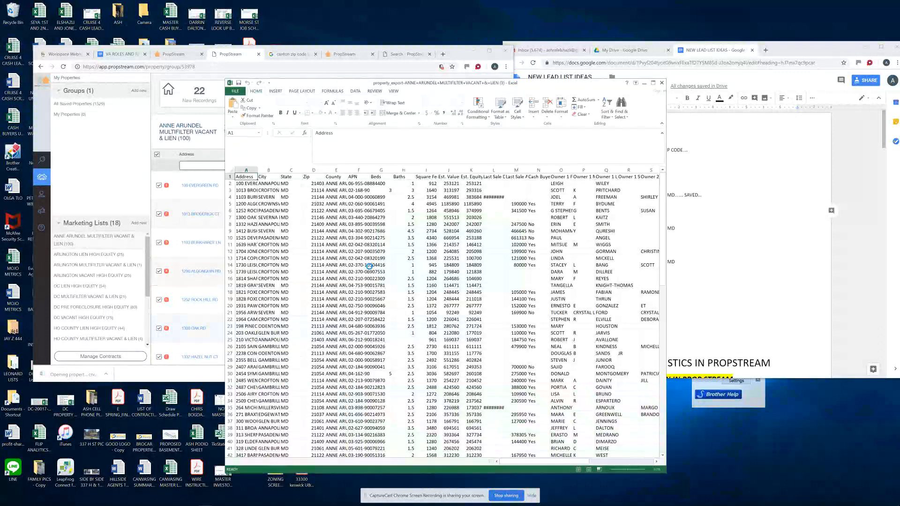
# Fit the Address column to its contents and widen the Excel window to view more of the exported columns
pyautogui.doubleClick(257, 171)
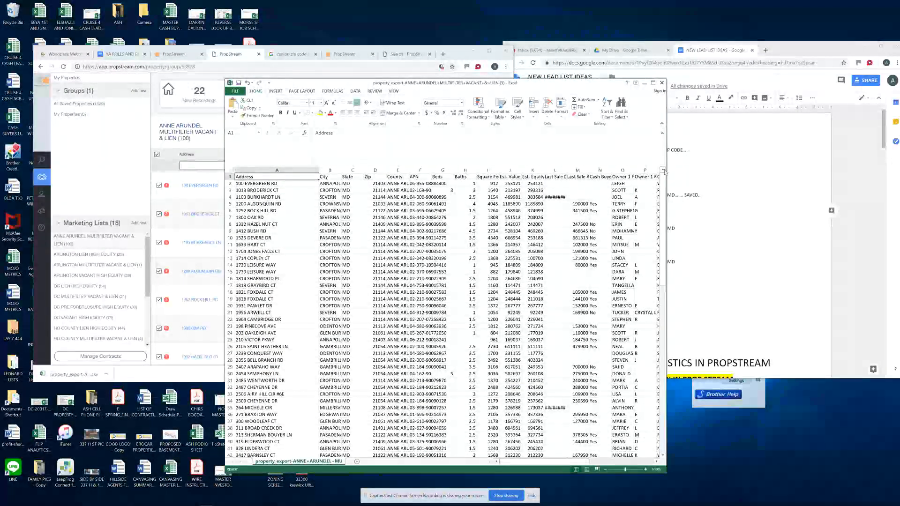
pyautogui.moveTo(666, 152); pyautogui.dragTo(750, 152)
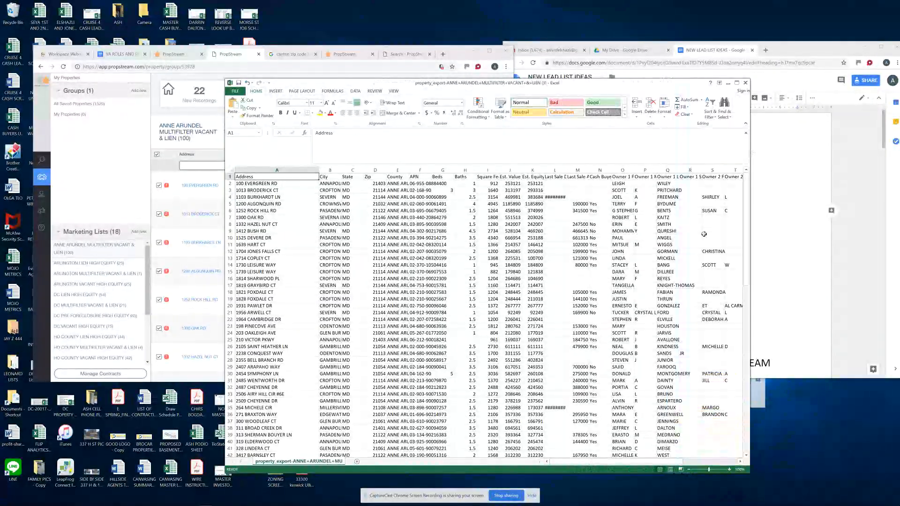
pyautogui.moveTo(561, 460); pyautogui.dragTo(513, 455)
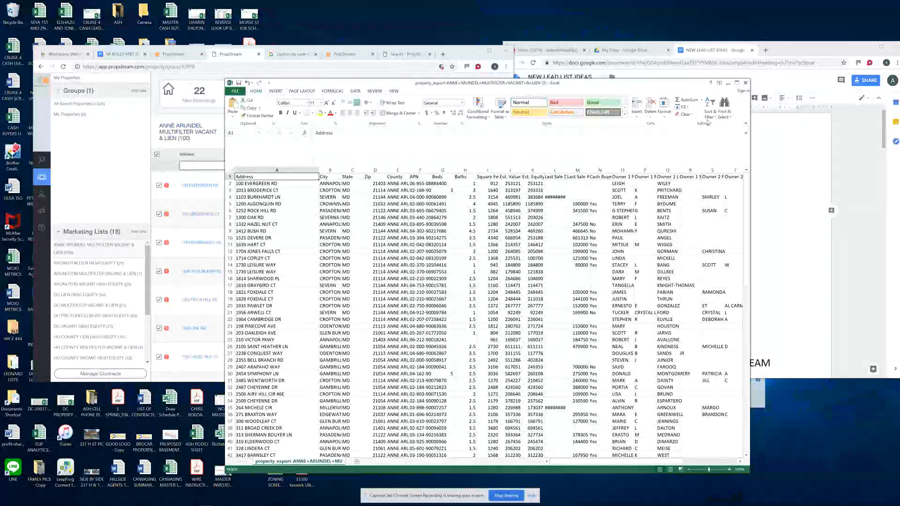
# Insert a column before Address and give it the header LIST TYPE
pyautogui.click(271, 169)
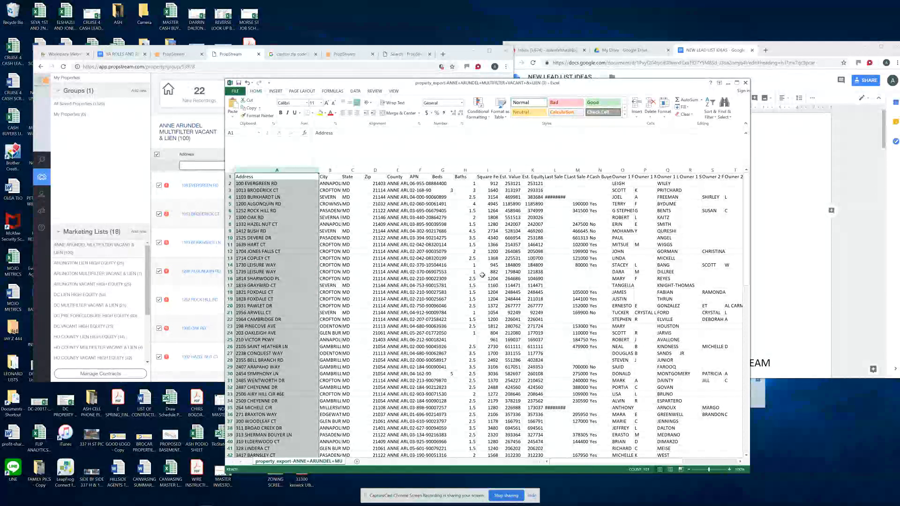
pyautogui.rightClick(277, 170)
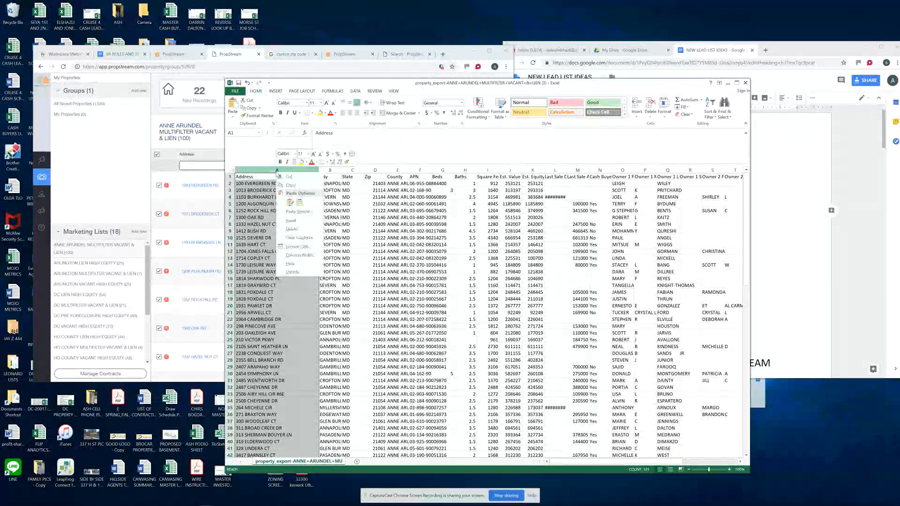
pyautogui.click(294, 222)
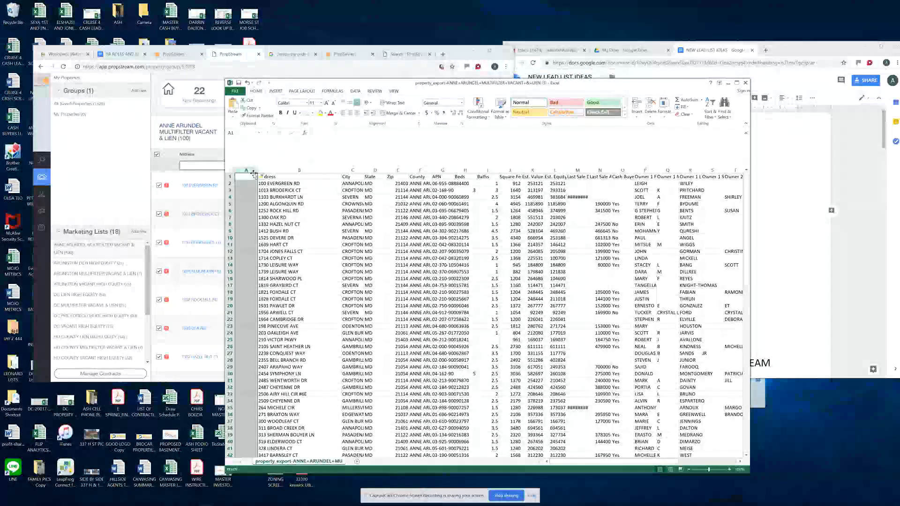
pyautogui.click(261, 176)
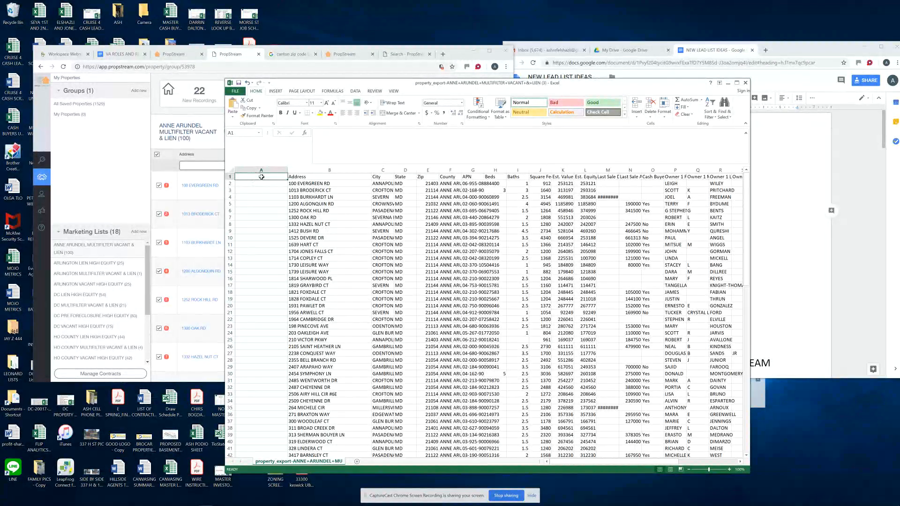
pyautogui.write('LIST TYP')
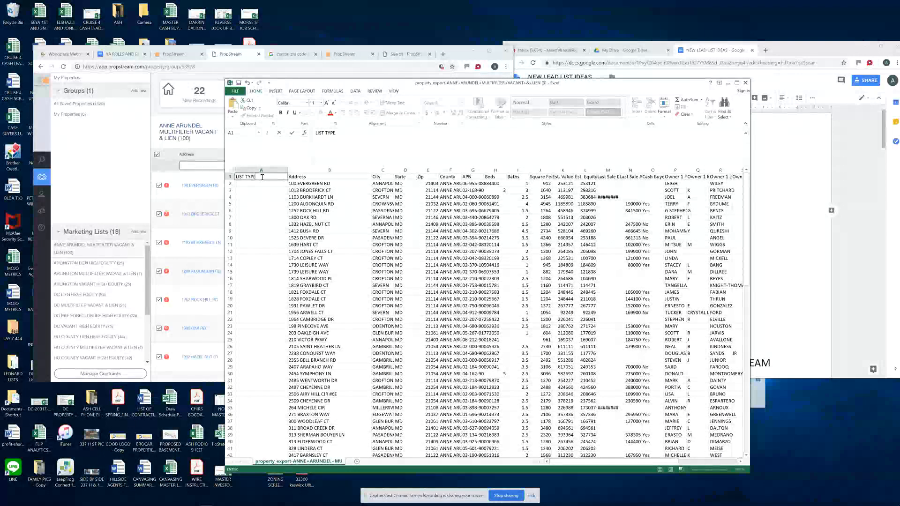
pyautogui.write('E')
pyautogui.press('Return')
# Fill the LIST TYPE column with LIEN for every exported property down to the last row
pyautogui.write('LIE')
pyautogui.press('Return')
pyautogui.write('LIEN')
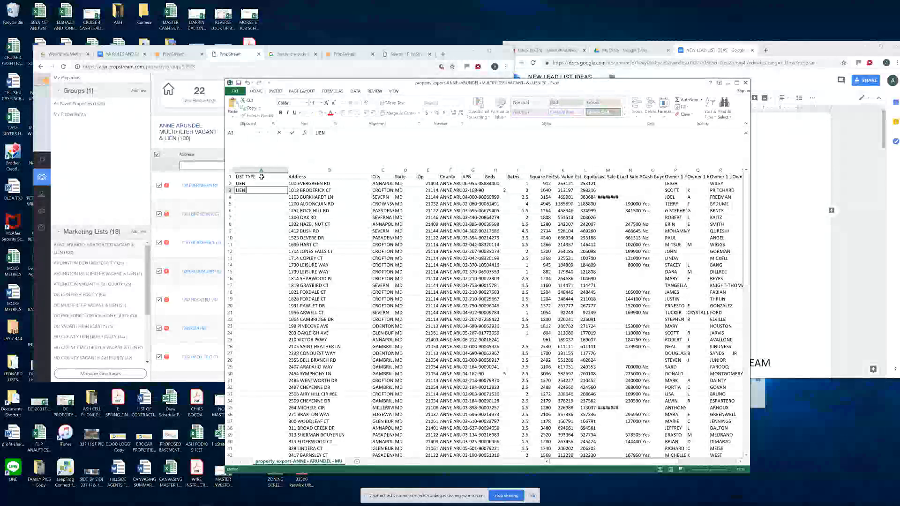
pyautogui.rightClick(251, 190)
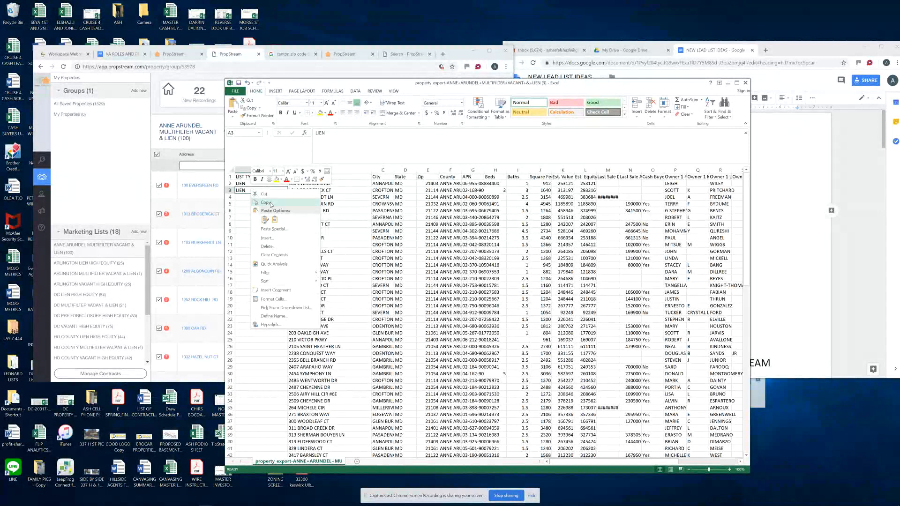
pyautogui.moveTo(258, 191); pyautogui.dragTo(238, 442)
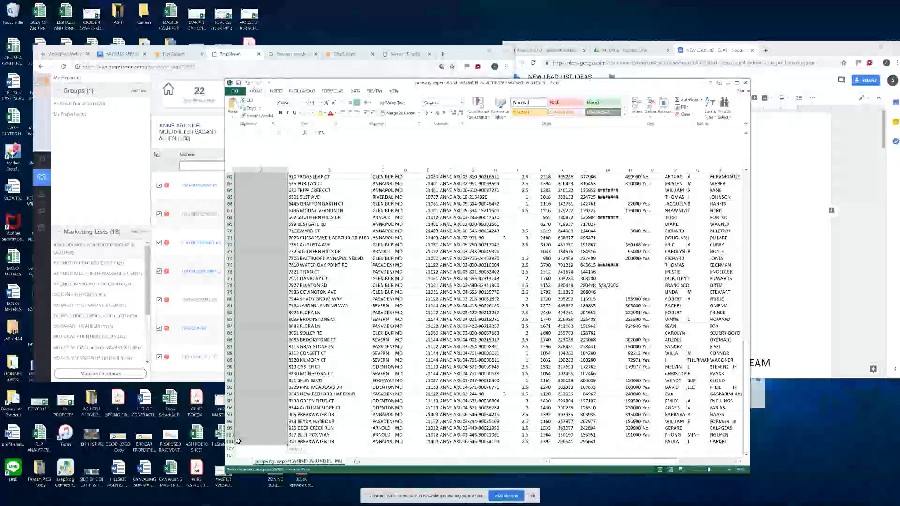
pyautogui.rightClick(238, 442)
pyautogui.click(252, 332)
pyautogui.scroll(20, 313, 340)
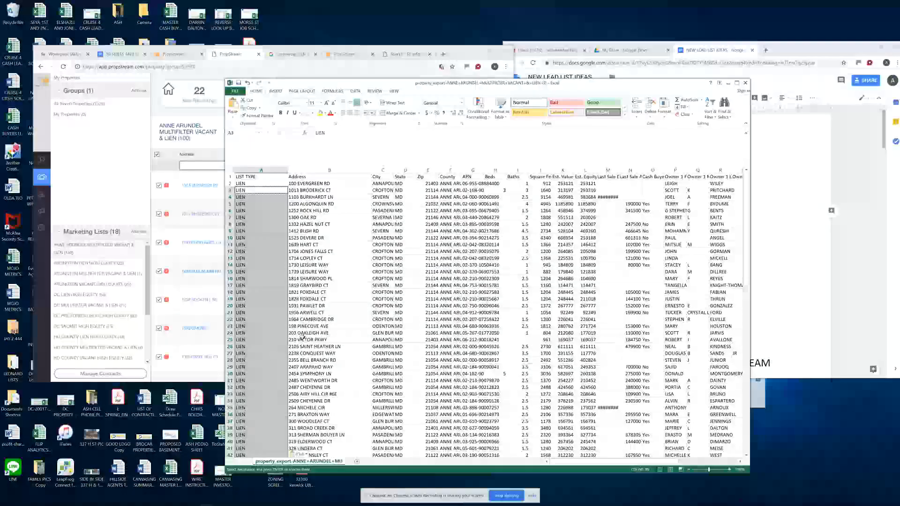
pyautogui.press('Escape')
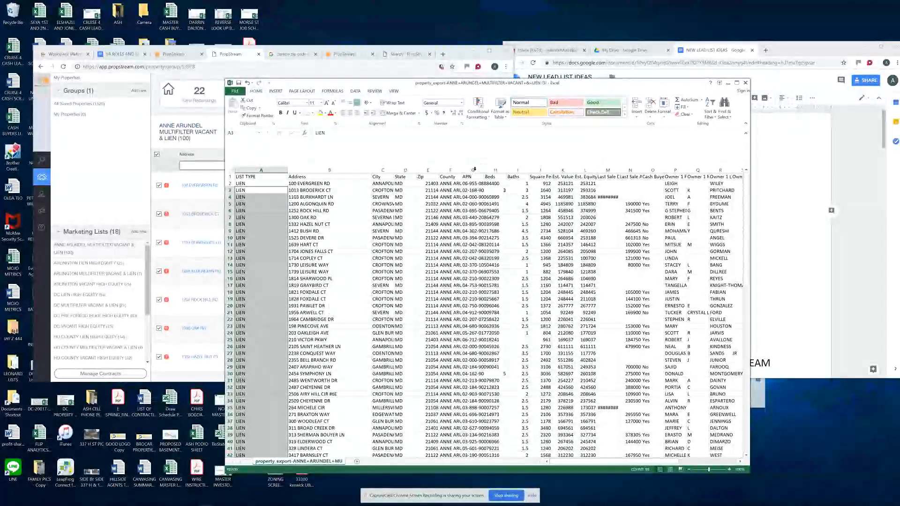
# Move the workbook beside the document and highlight the entries from Anne Arundel County down to the end of Empty Nesters
pyautogui.moveTo(647, 83); pyautogui.dragTo(443, 50)
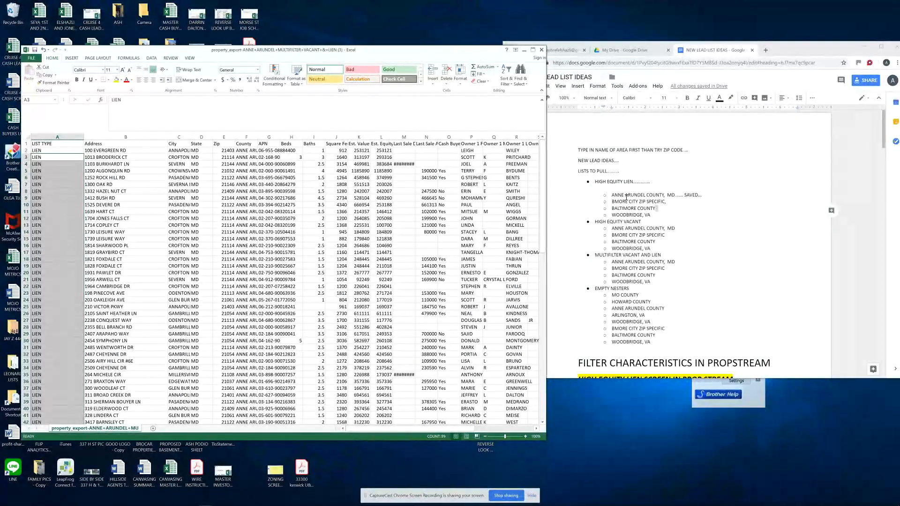
pyautogui.click(618, 198)
pyautogui.moveTo(618, 199); pyautogui.dragTo(653, 342)
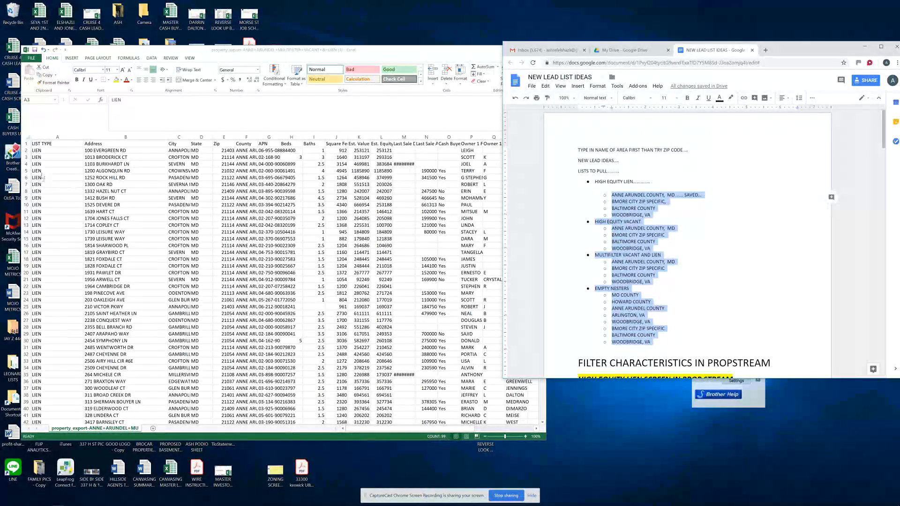
# Close the exported workbook without saving the changes
pyautogui.click(233, 207)
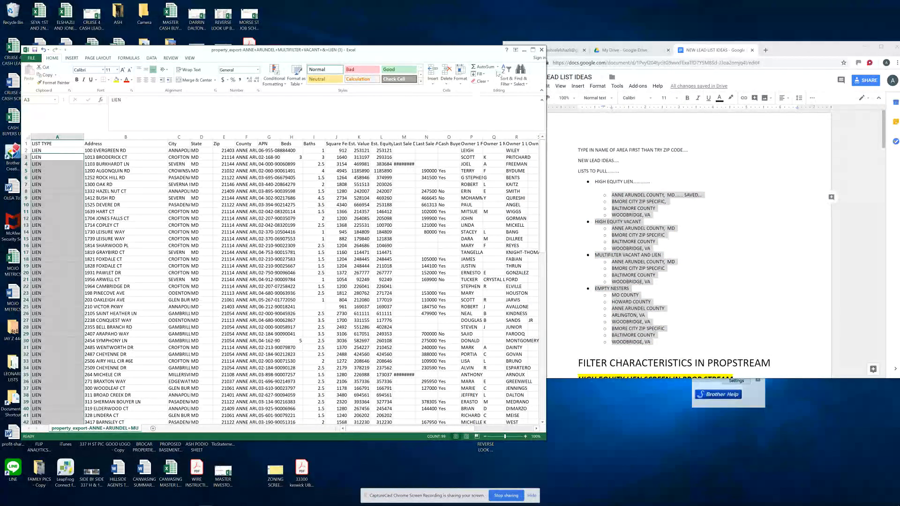
pyautogui.click(541, 50)
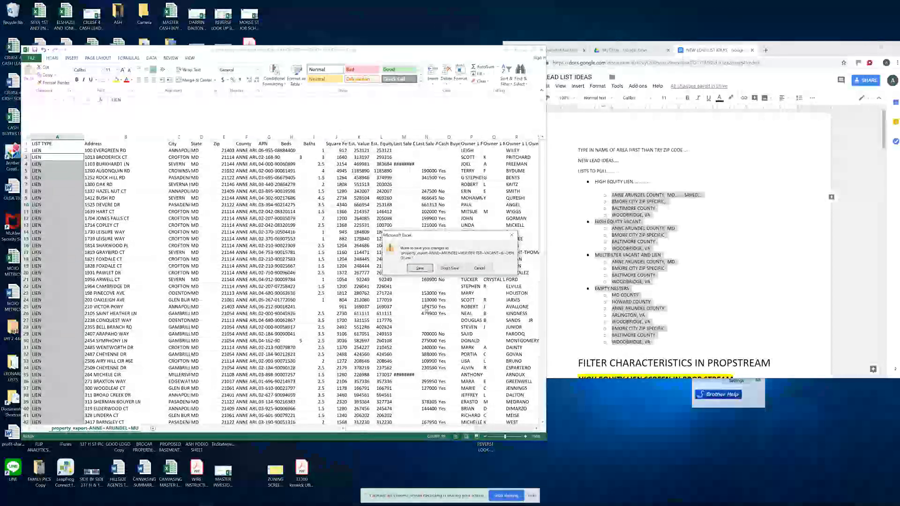
pyautogui.click(449, 268)
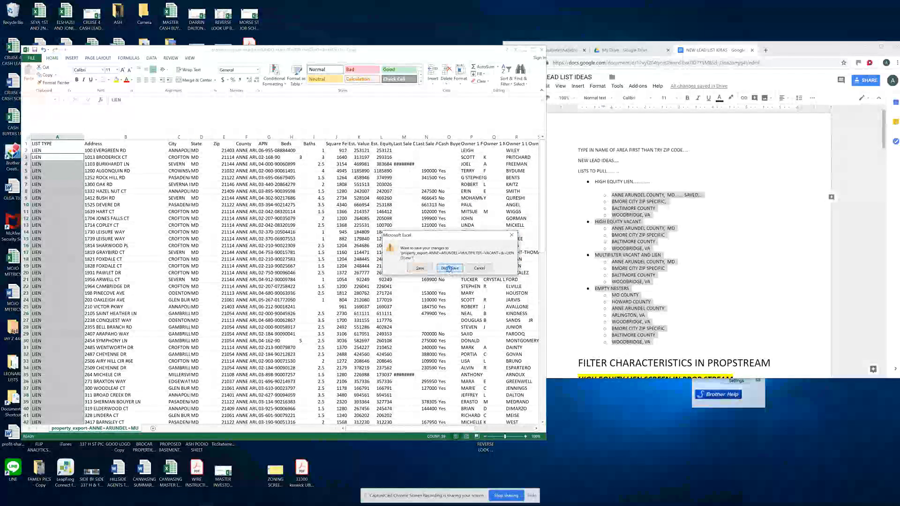
# Bring up the PropStream home page and review the High Equity Lien filter characteristics in the lead list document
pyautogui.click(633, 259)
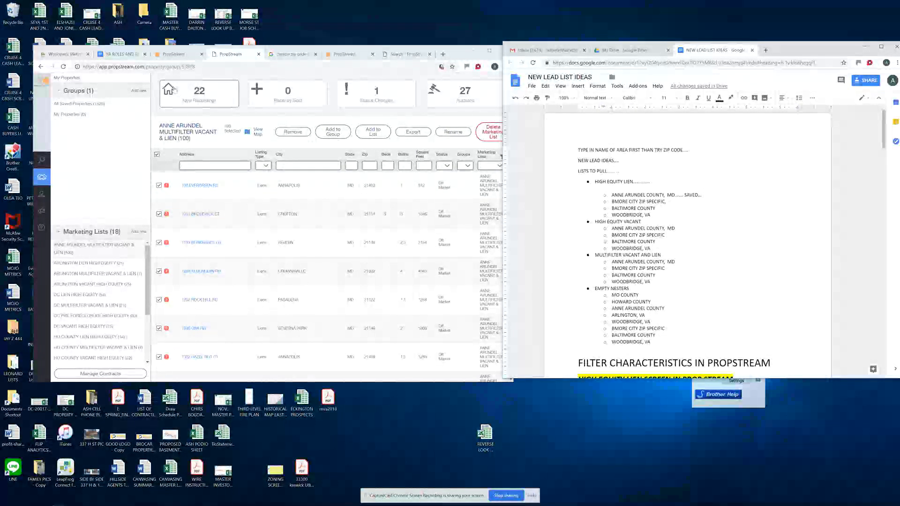
pyautogui.click(182, 55)
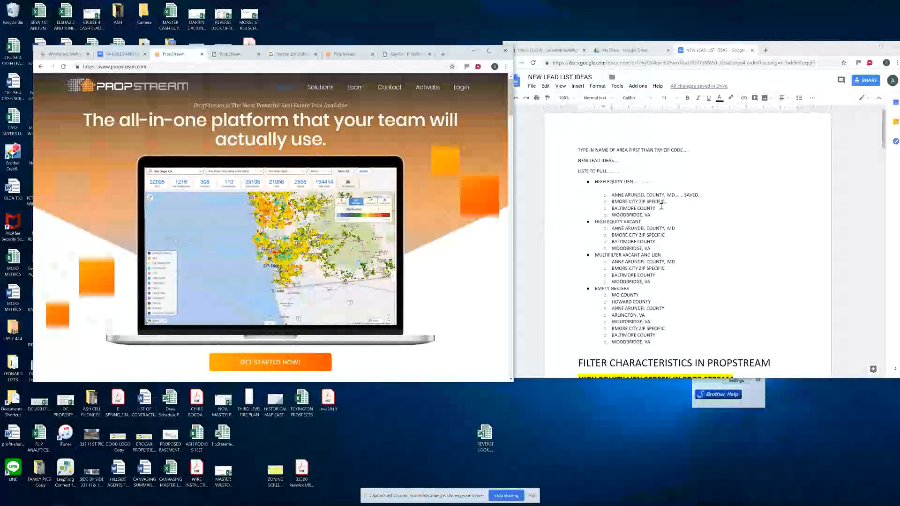
pyautogui.scroll(-3, 680, 228)
pyautogui.scroll(2, 679, 229)
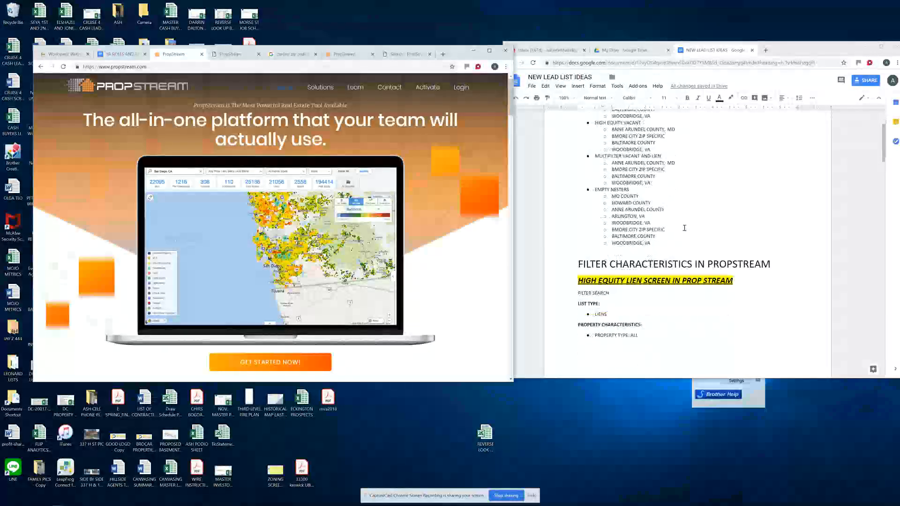
pyautogui.scroll(-6, 680, 220)
pyautogui.scroll(2, 679, 210)
pyautogui.scroll(-5, 663, 188)
pyautogui.scroll(2, 659, 191)
pyautogui.scroll(5, 659, 191)
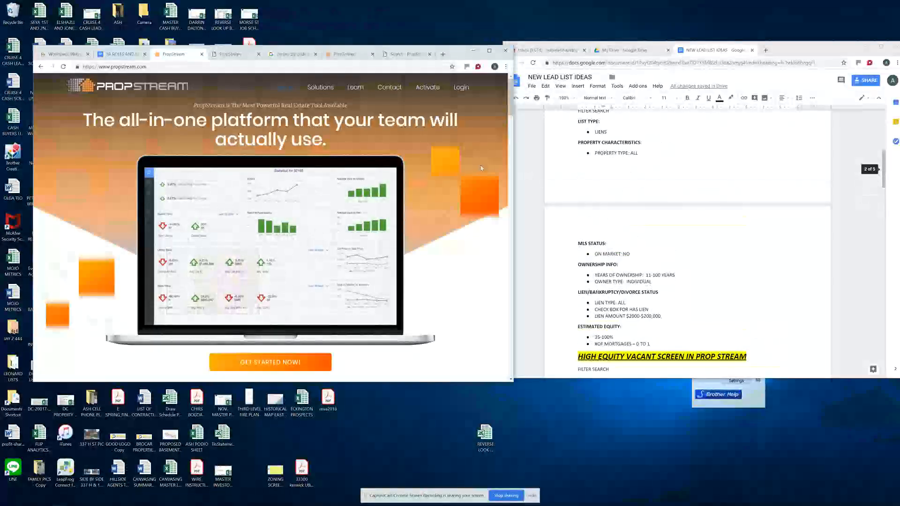
# Log in to PropStream to reach the property search map and shift its window slightly beside the document
pyautogui.click(461, 87)
pyautogui.click(282, 281)
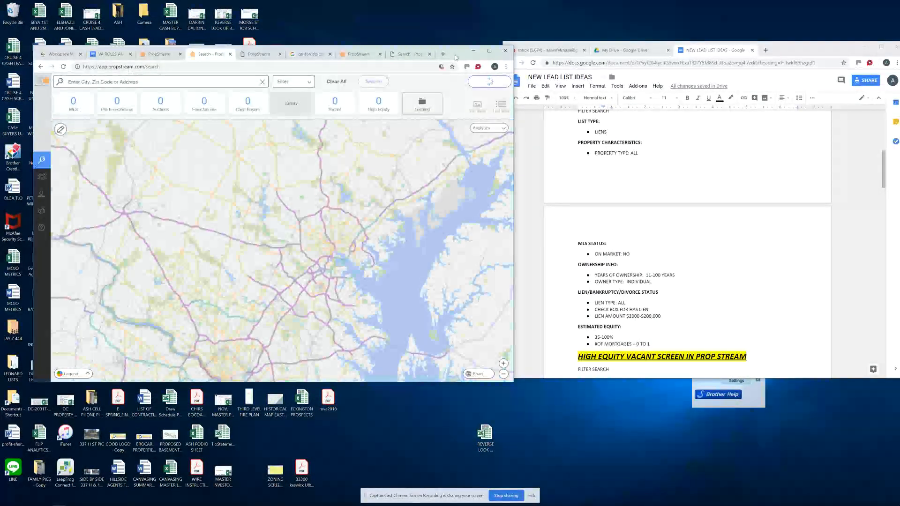
pyautogui.moveTo(455, 54); pyautogui.dragTo(459, 44)
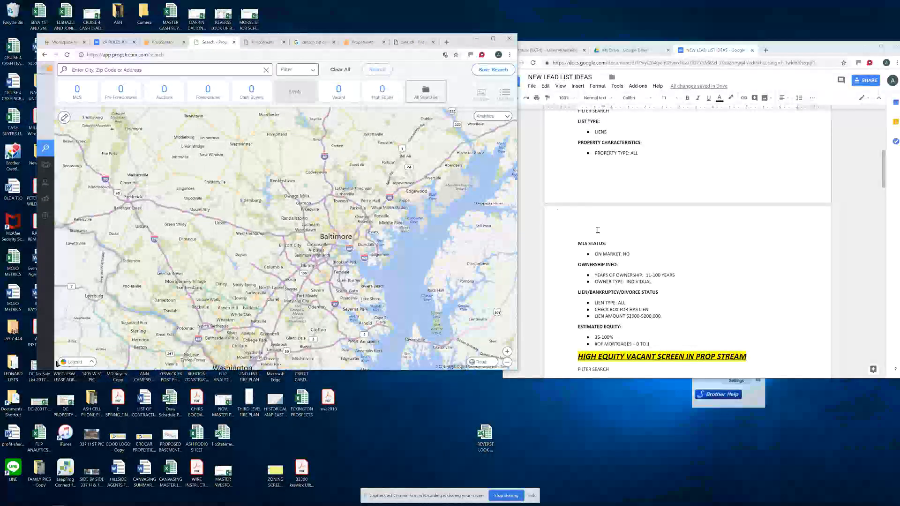
# Replace the dots after LISTS TO PULL in the lead list document with "FOR THE MONTH OF NOVEMBER/DECEMBER...."
pyautogui.scroll(3, 633, 228)
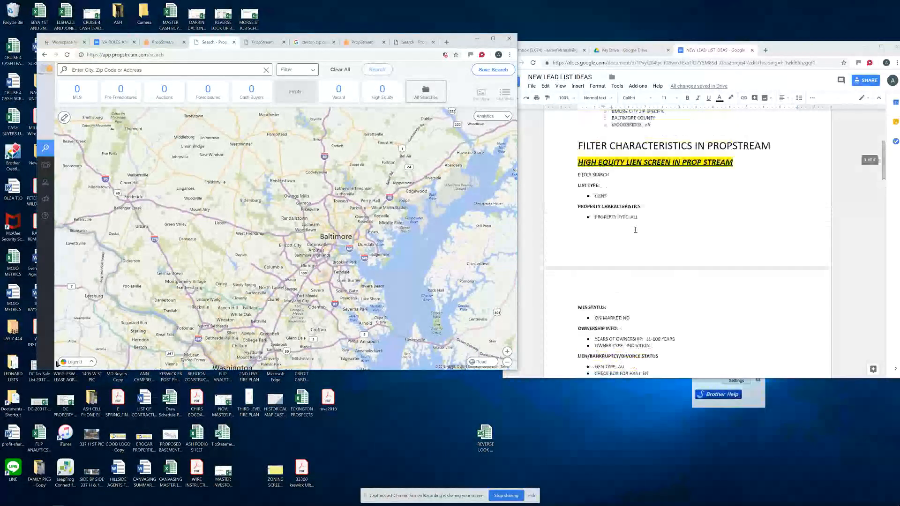
pyautogui.scroll(5, 635, 229)
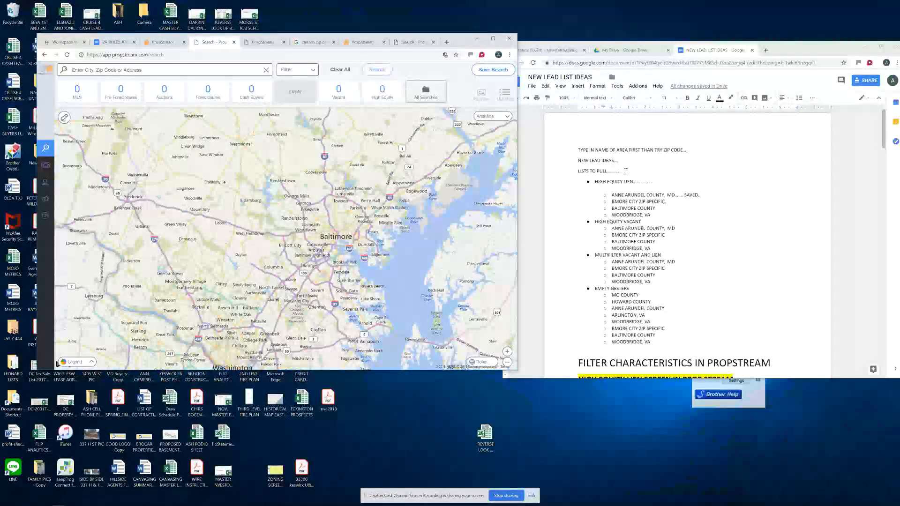
pyautogui.moveTo(625, 172); pyautogui.dragTo(607, 171)
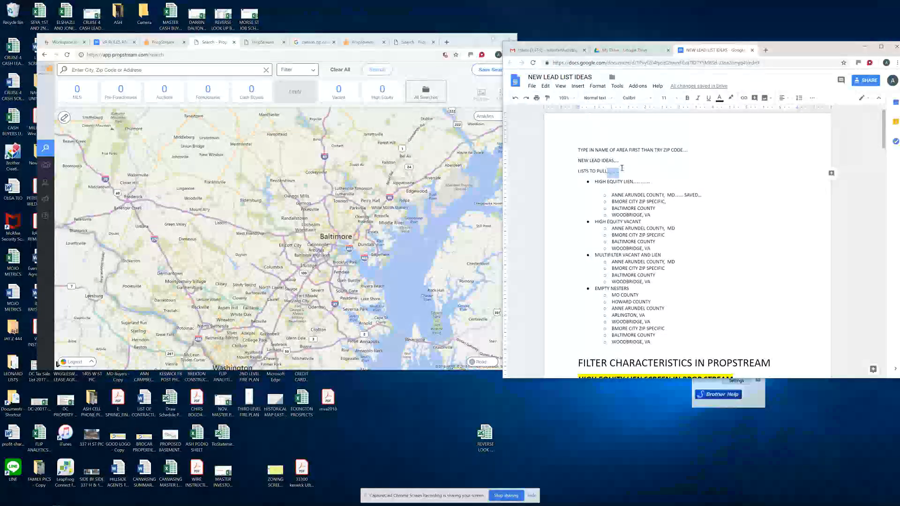
pyautogui.write('FOR THE MONTH OF ')
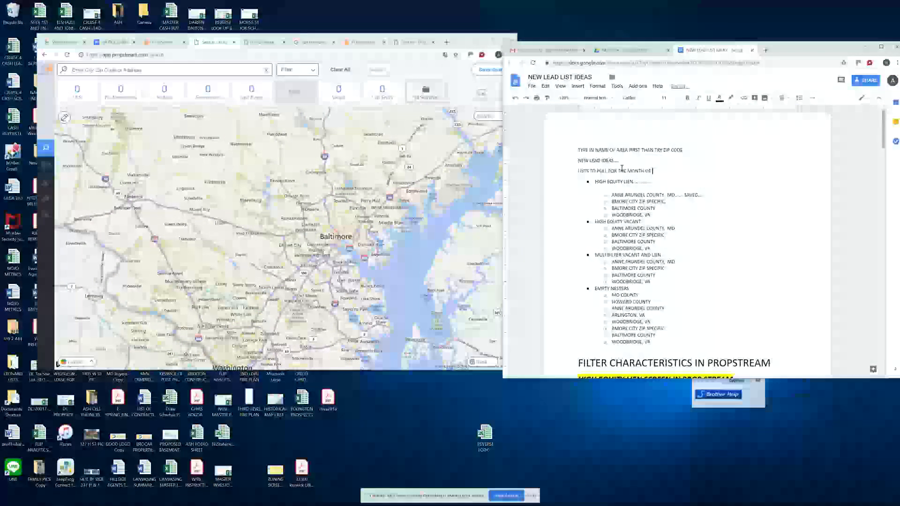
pyautogui.write('DECEMBER')
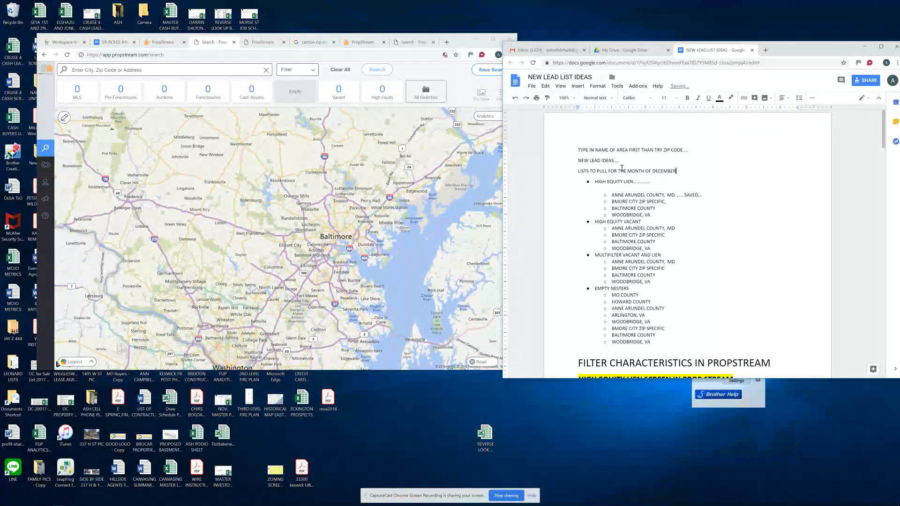
pyautogui.press('BackSpace')
pyautogui.press('BackSpace')
pyautogui.press('BackSpace')
pyautogui.write('NOVEMBER/DECEMBER....')
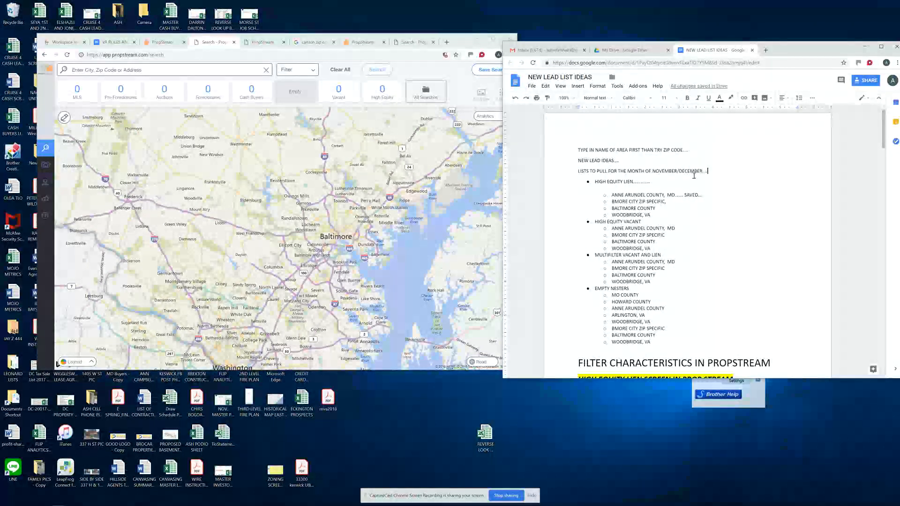
pyautogui.scroll(-1, 690, 185)
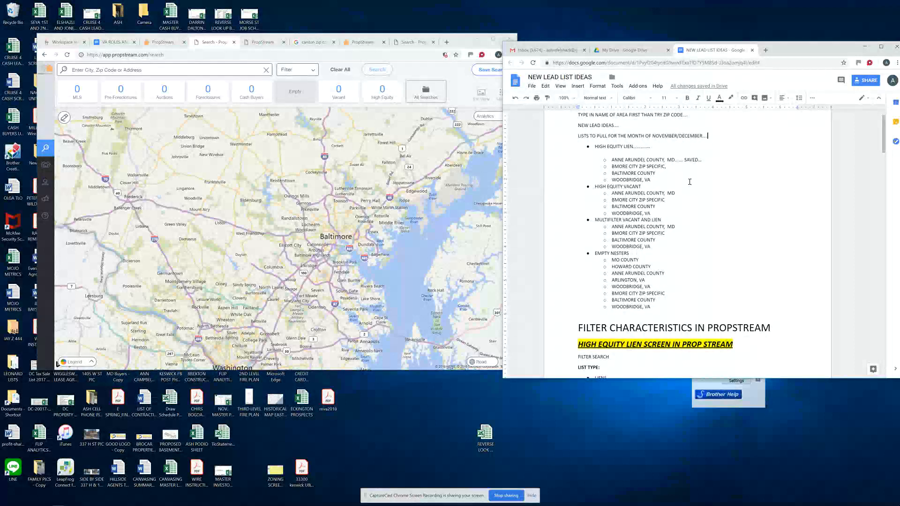
pyautogui.scroll(-1, 679, 185)
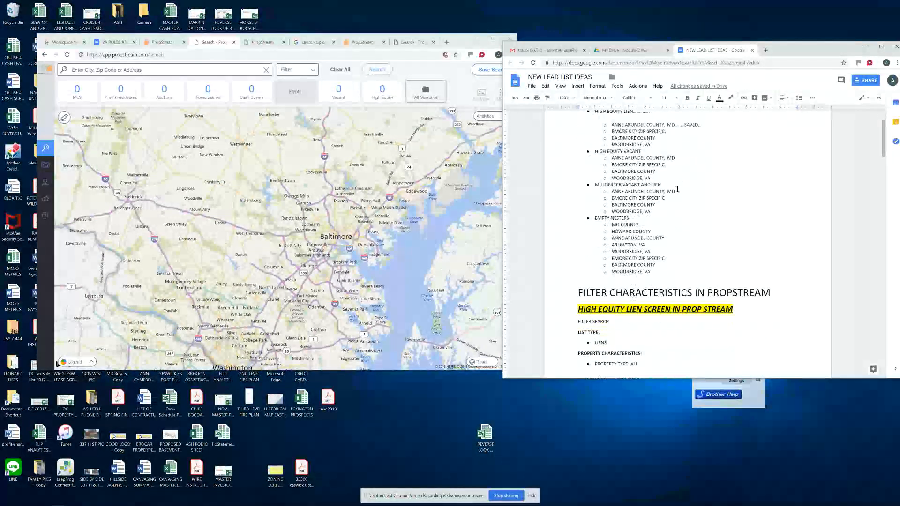
pyautogui.scroll(-1, 672, 197)
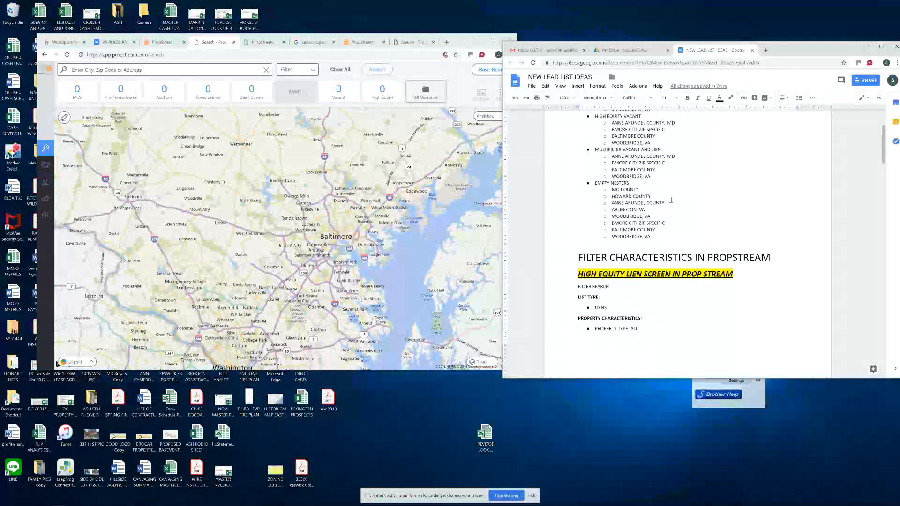
pyautogui.scroll(3, 670, 200)
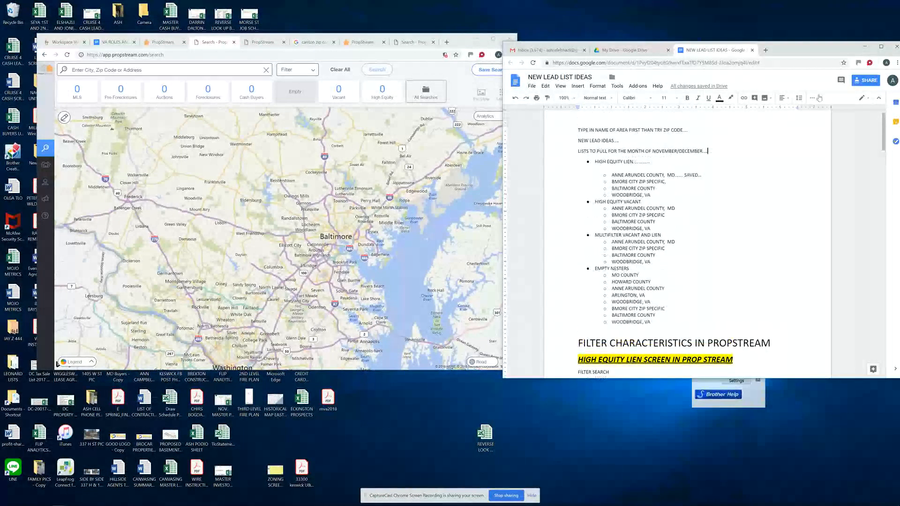
pyautogui.click(869, 64)
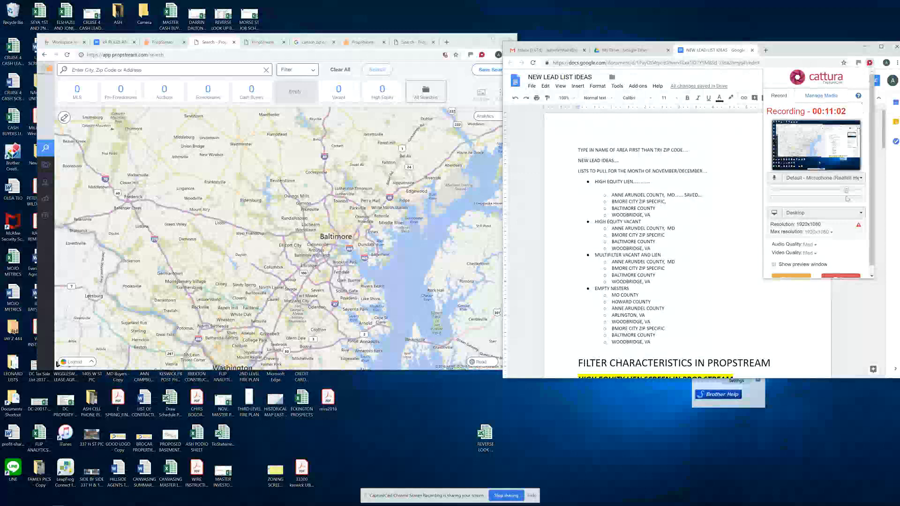